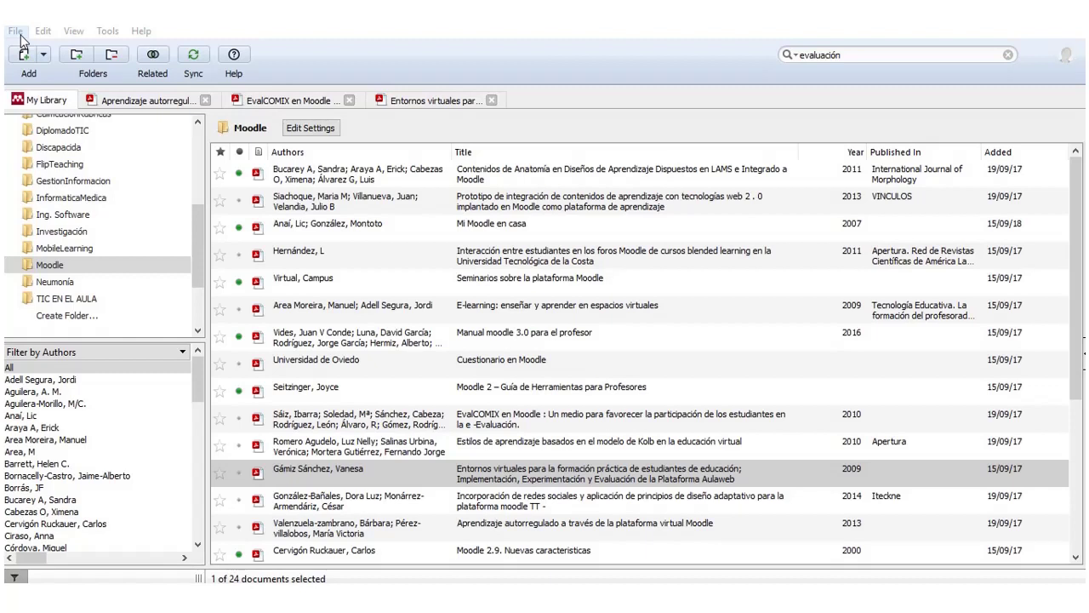
Check the Tools menu for the Uninstall MS Word Plugin entry.
{"action": "left_click", "coordinate": [20, 42]}
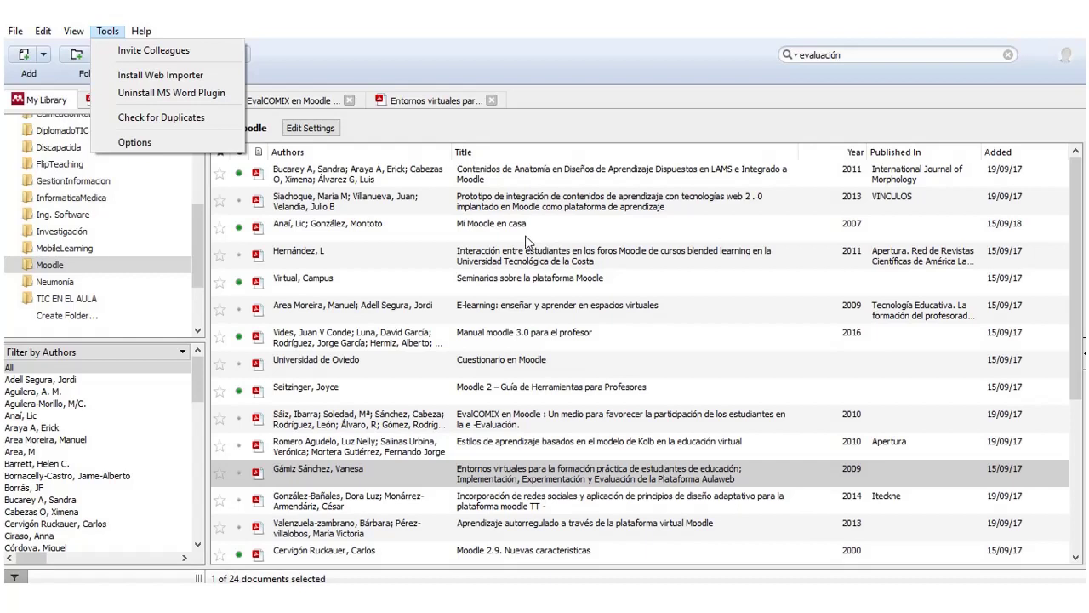
Add a new library folder and name it 'Anatomia'.
{"action": "left_click", "coordinate": [128, 320]}
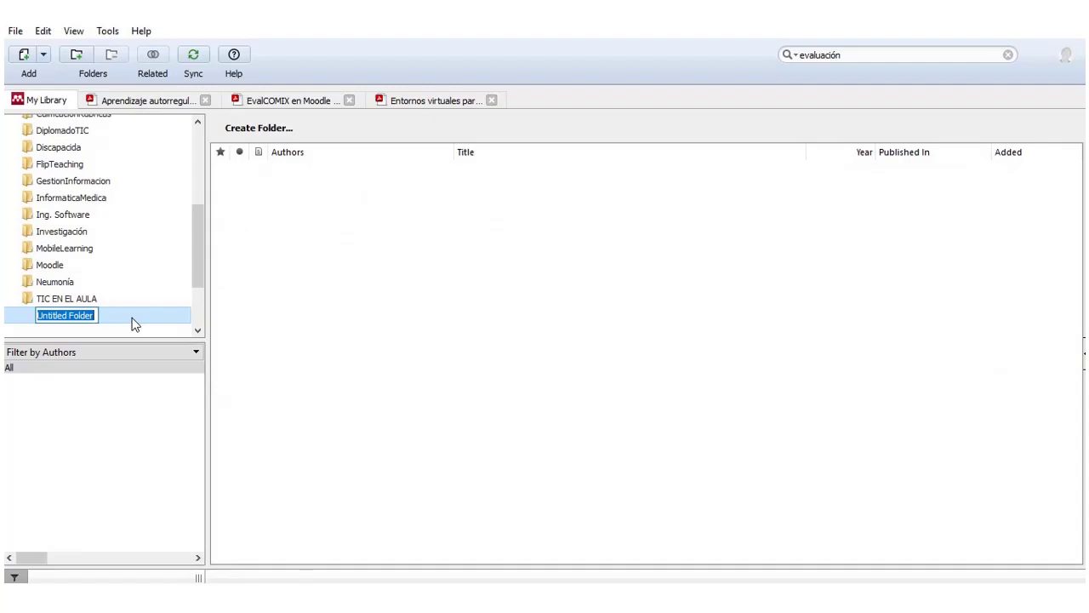
{"action": "type", "text": "Nueva"}
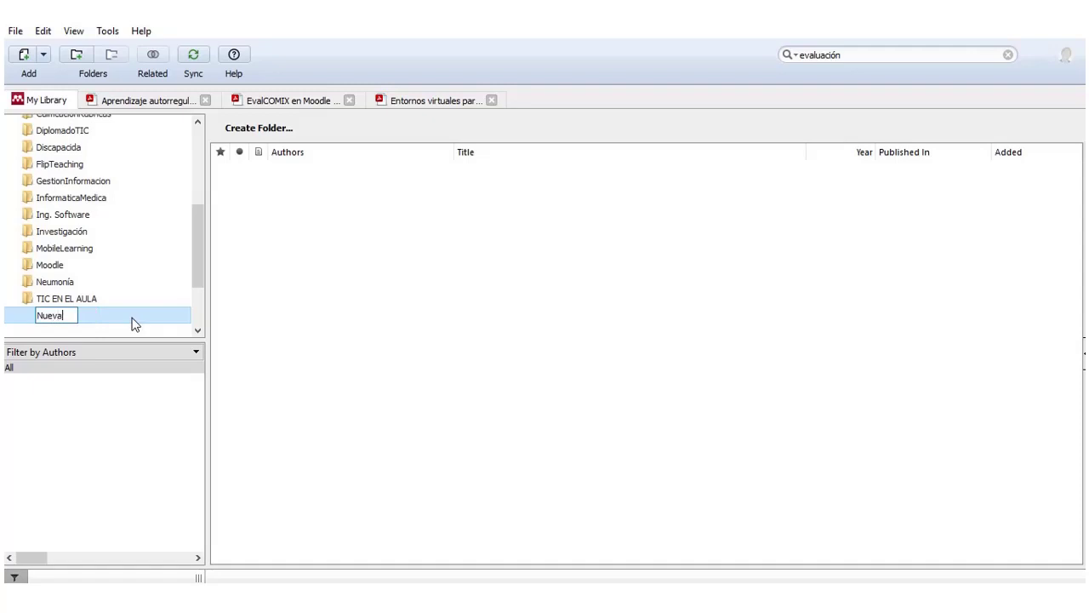
{"action": "type", "text": "Carper"}
{"action": "key", "text": "BackSpace"}
{"action": "key", "text": "BackSpace"}
{"action": "key", "text": "BackSpace"}
{"action": "key", "text": "BackSpace"}
{"action": "key", "text": "BackSpace"}
{"action": "key", "text": "BackSpace"}
{"action": "key", "text": "BackSpace"}
{"action": "key", "text": "BackSpace"}
{"action": "key", "text": "BackSpace"}
{"action": "key", "text": "BackSpace"}
{"action": "key", "text": "BackSpace"}
{"action": "type", "text": "Inf"}
{"action": "type", "text": "ormar"}
{"action": "key", "text": "BackSpace"}
{"action": "key", "text": "BackSpace"}
{"action": "key", "text": "BackSpace"}
{"action": "key", "text": "BackSpace"}
{"action": "key", "text": "BackSpace"}
{"action": "key", "text": "BackSpace"}
{"action": "key", "text": "BackSpace"}
{"action": "type", "text": "Medici"}
{"action": "key", "text": "BackSpace"}
{"action": "key", "text": "BackSpace"}
{"action": "key", "text": "BackSpace"}
{"action": "key", "text": "BackSpace"}
{"action": "key", "text": "BackSpace"}
{"action": "key", "text": "BackSpace"}
{"action": "type", "text": "Veter"}
{"action": "key", "text": "BackSpace"}
{"action": "key", "text": "BackSpace"}
{"action": "key", "text": "BackSpace"}
{"action": "key", "text": "BackSpace"}
{"action": "key", "text": "BackSpace"}
{"action": "type", "text": "Anato"}
{"action": "type", "text": "mía"}
{"action": "key", "text": "Return"}
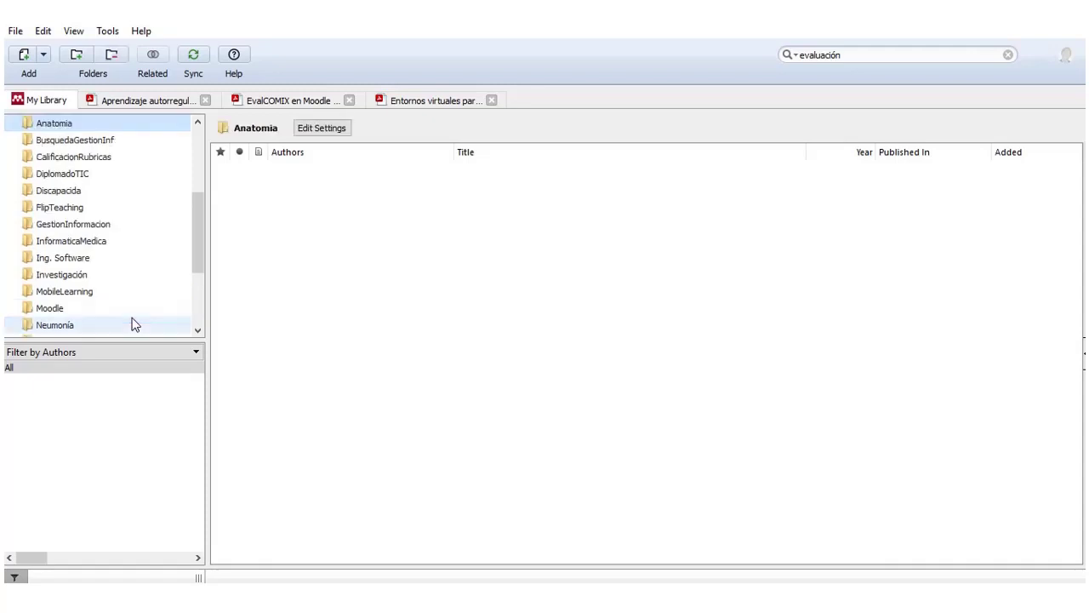
With the Anatomia folder selected, choose Add Files from the Add dropdown.
{"action": "left_click", "coordinate": [76, 128]}
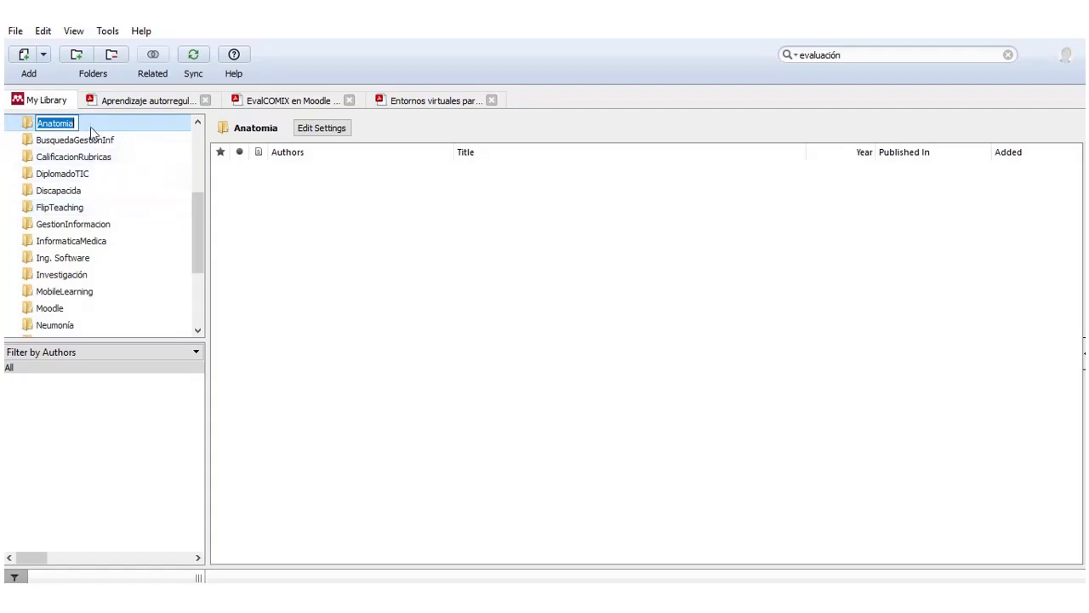
{"action": "left_click", "coordinate": [44, 68]}
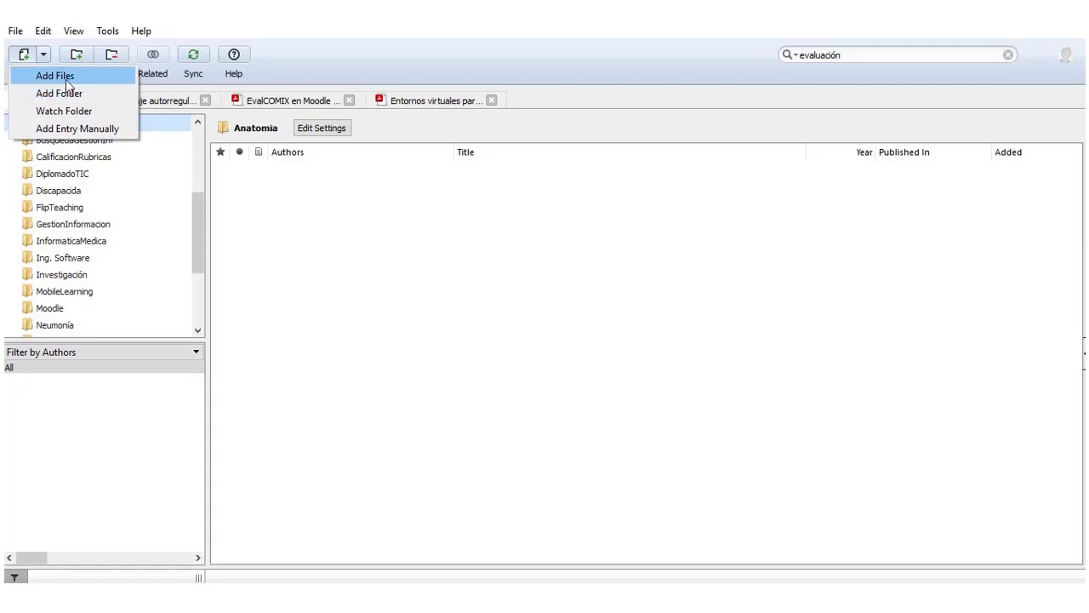
{"action": "left_click", "coordinate": [68, 78]}
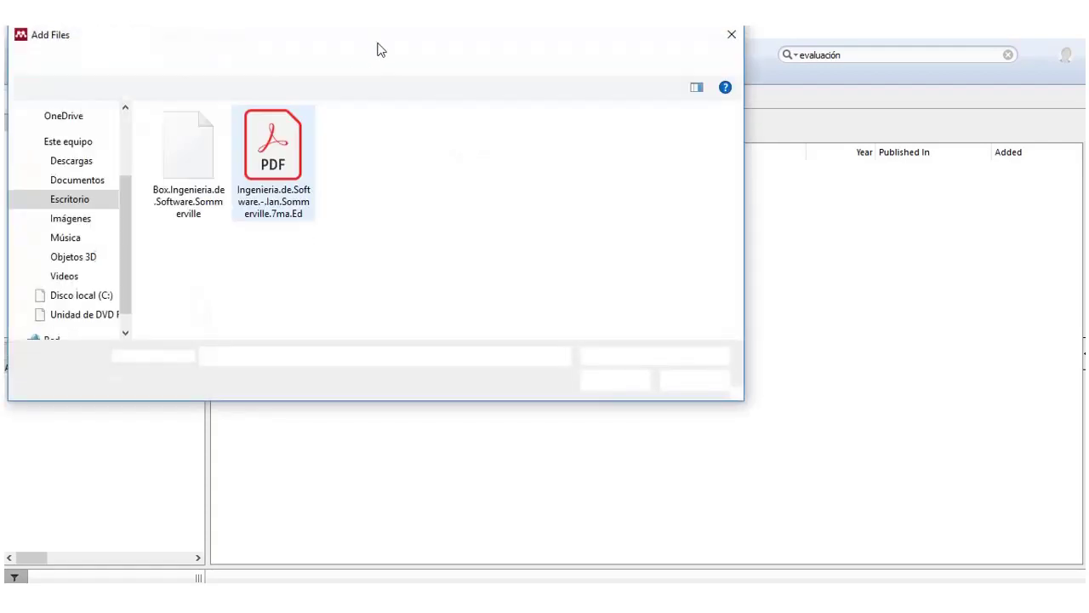
Add the AlgoritmosDeGrafos PDF from MisLibrosUML into the Anatomia folder.
{"action": "mouse_move", "coordinate": [378, 48]}
{"action": "left_mouse_down"}
{"action": "mouse_move", "coordinate": [406, 99]}
{"action": "mouse_move", "coordinate": [576, 170]}
{"action": "left_mouse_up"}
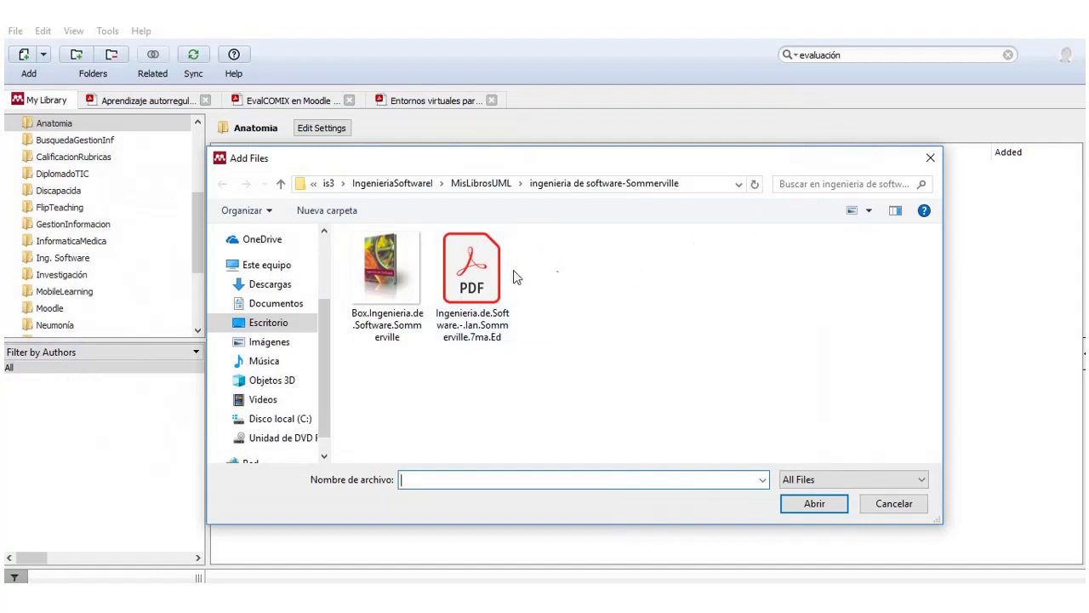
{"action": "left_click", "coordinate": [484, 182]}
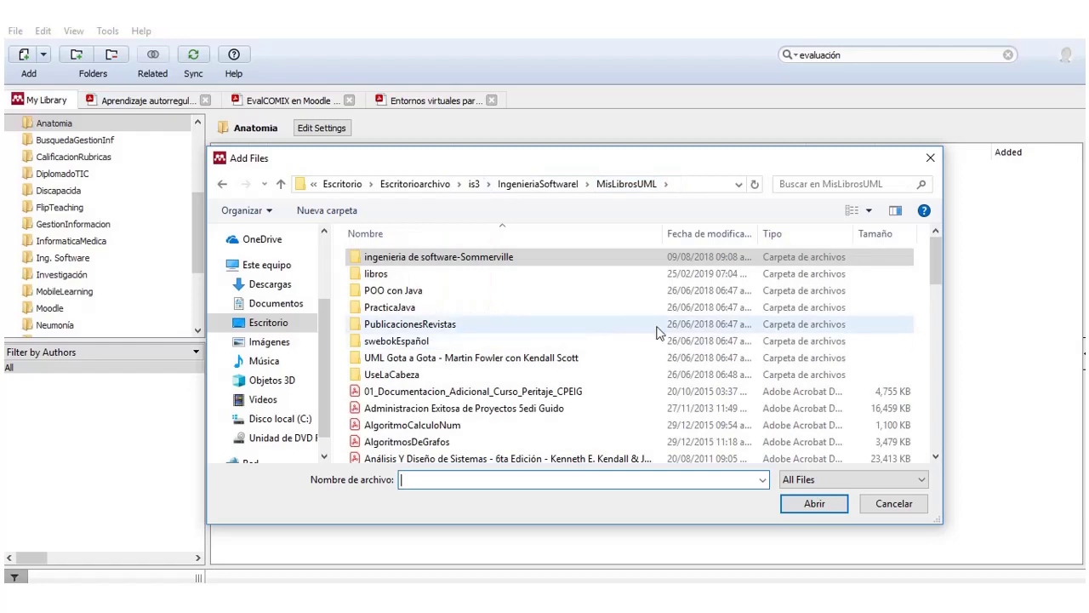
{"action": "mouse_move", "coordinate": [932, 251]}
{"action": "left_mouse_down"}
{"action": "mouse_move", "coordinate": [933, 349]}
{"action": "mouse_move", "coordinate": [917, 437]}
{"action": "mouse_move", "coordinate": [934, 247]}
{"action": "left_mouse_up"}
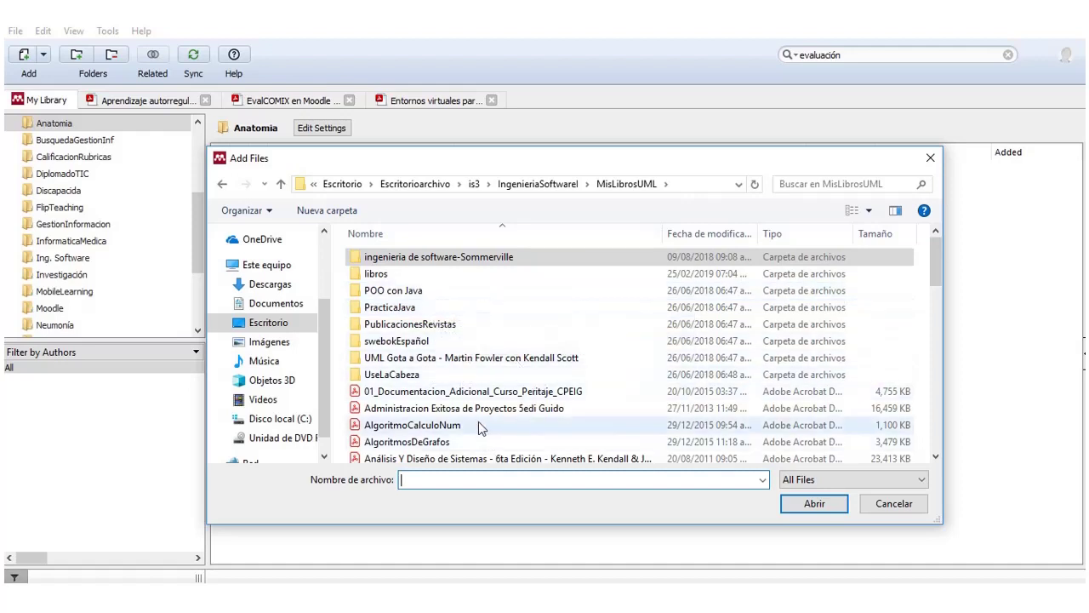
{"action": "left_click", "coordinate": [417, 443]}
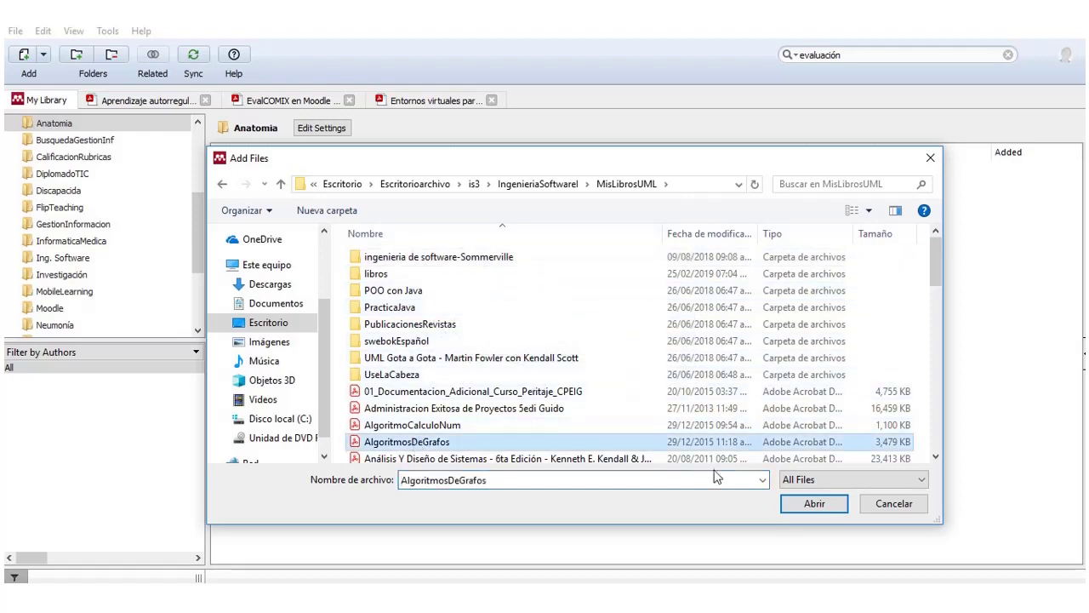
{"action": "left_click", "coordinate": [814, 504]}
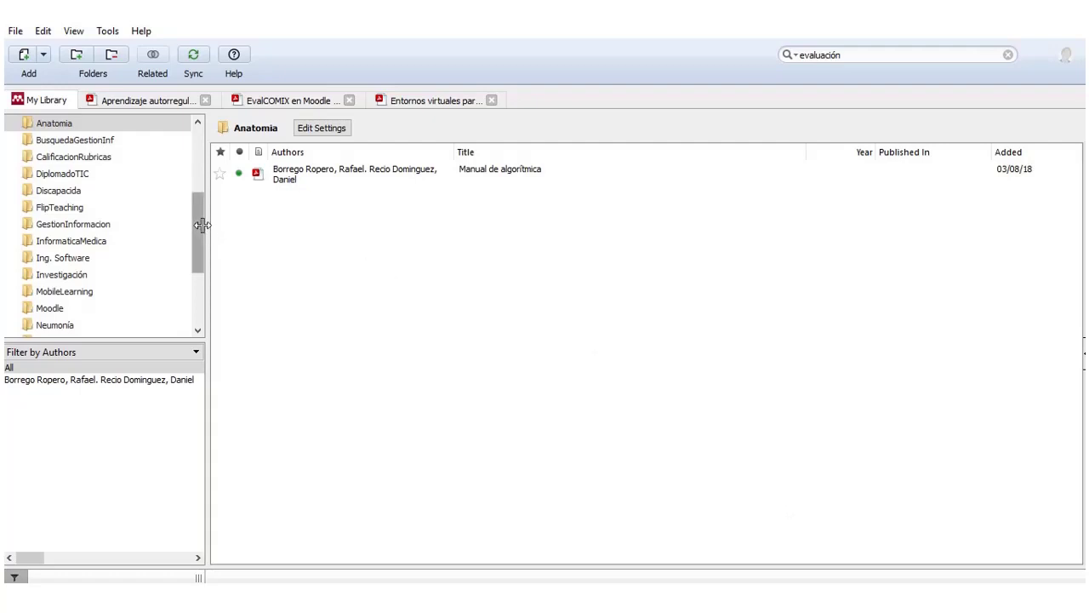
Open and close the Moodle 1.9 English Teacher's Cookbook PDF from the Moodle folder.
{"action": "left_click_drag", "start_coordinate": [200, 224], "coordinate": [201, 241]}
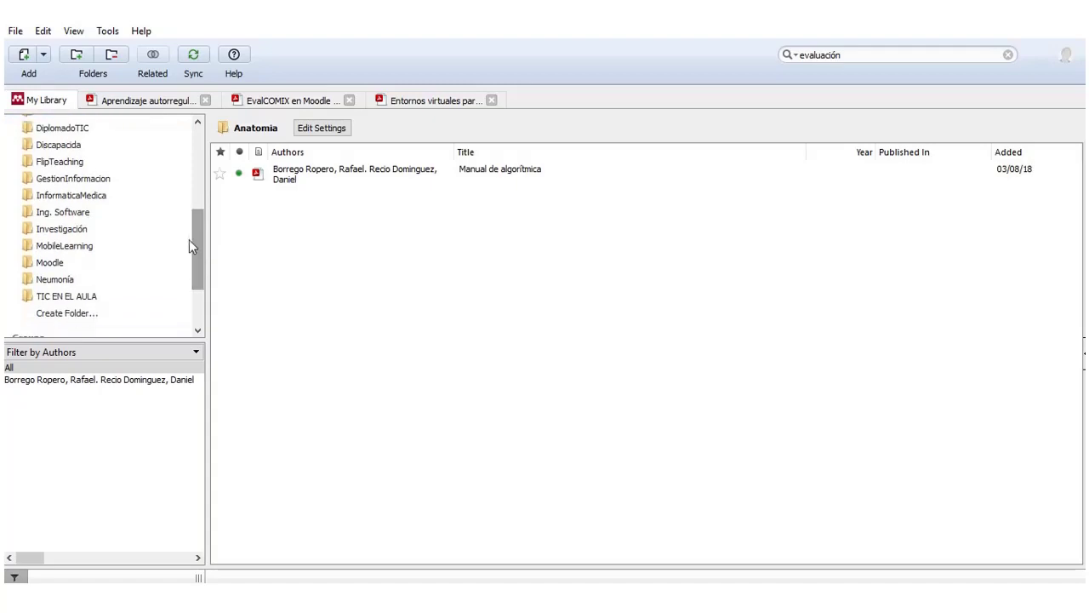
{"action": "left_click", "coordinate": [98, 266]}
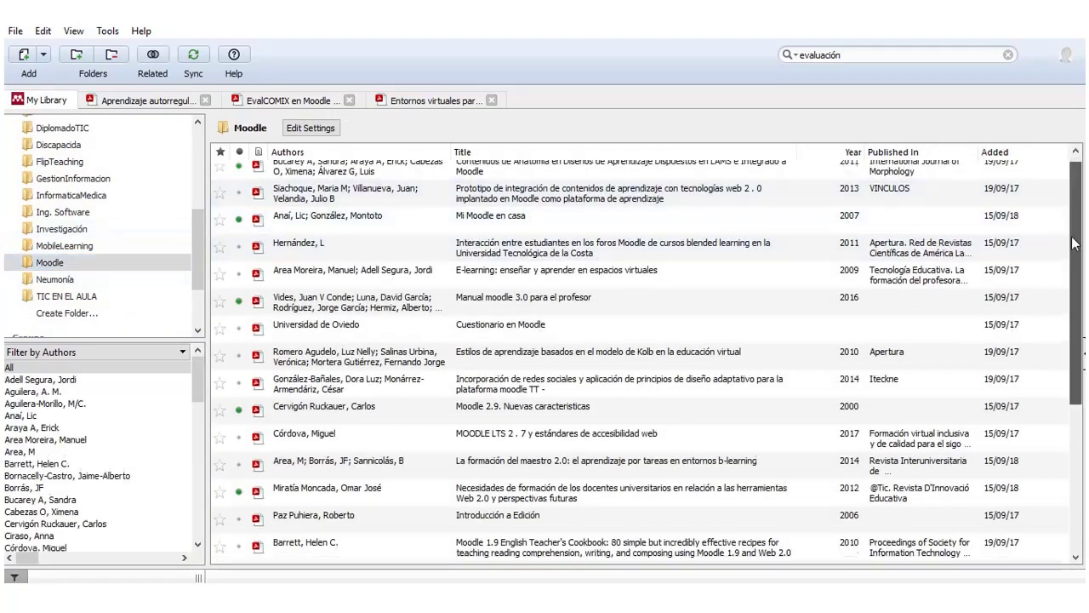
{"action": "left_click_drag", "start_coordinate": [1073, 230], "coordinate": [1074, 390]}
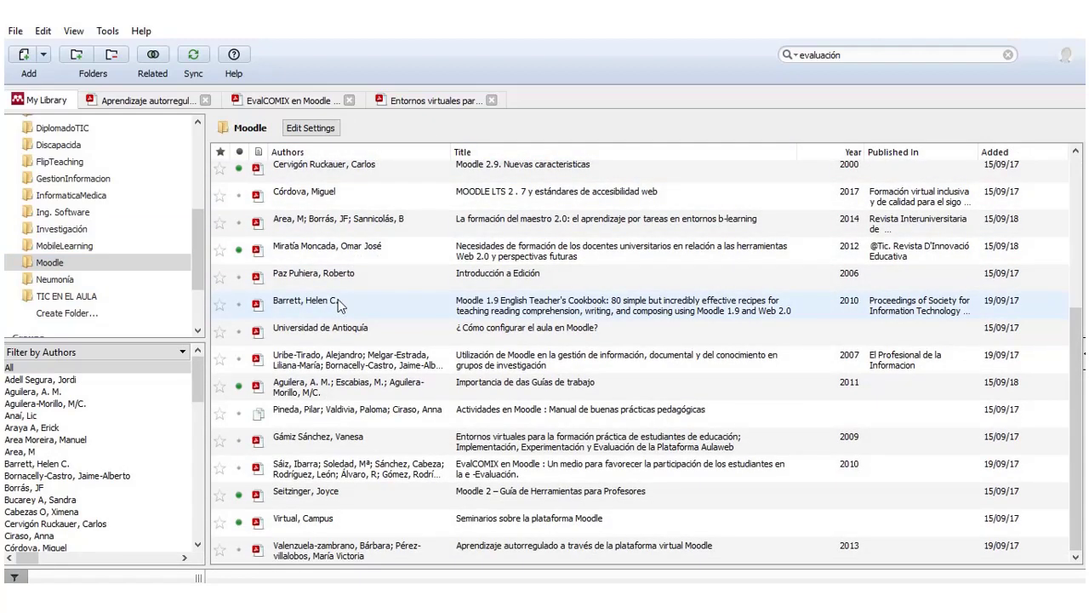
{"action": "left_click", "coordinate": [319, 308]}
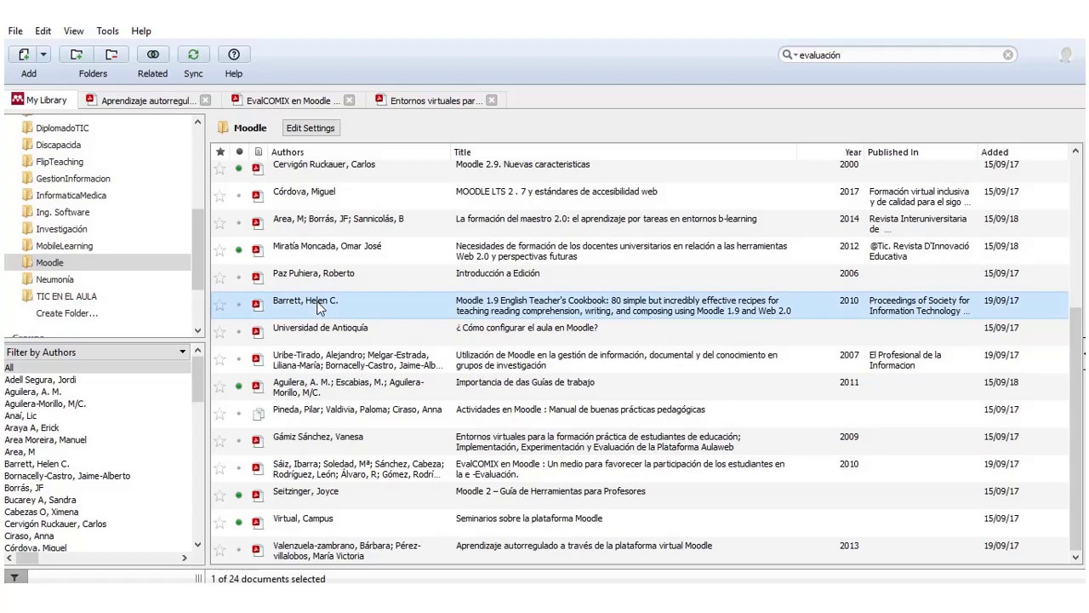
{"action": "double_click", "coordinate": [319, 307]}
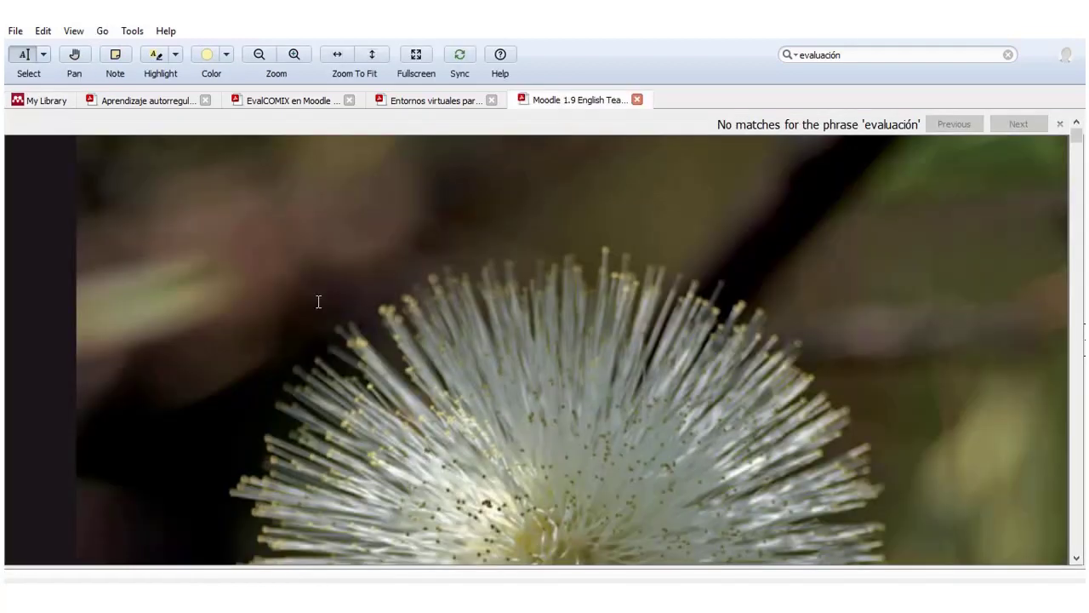
{"action": "left_click", "coordinate": [637, 98]}
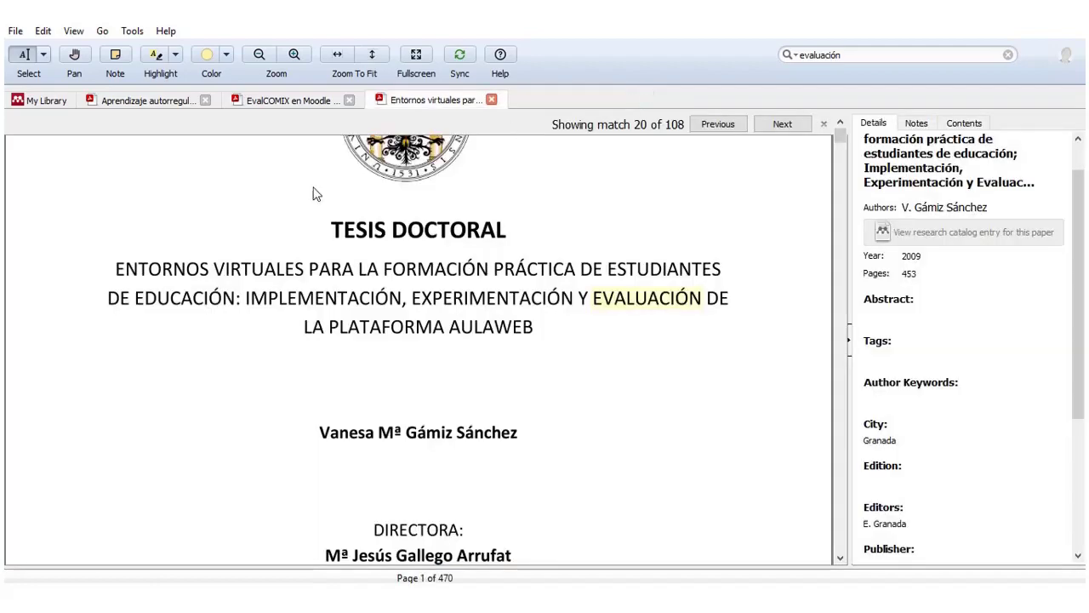
Preview the Moodle 2 – Guía de Herramientas PDF, then select the Cuestionario en Moodle paper.
{"action": "left_click", "coordinate": [61, 102]}
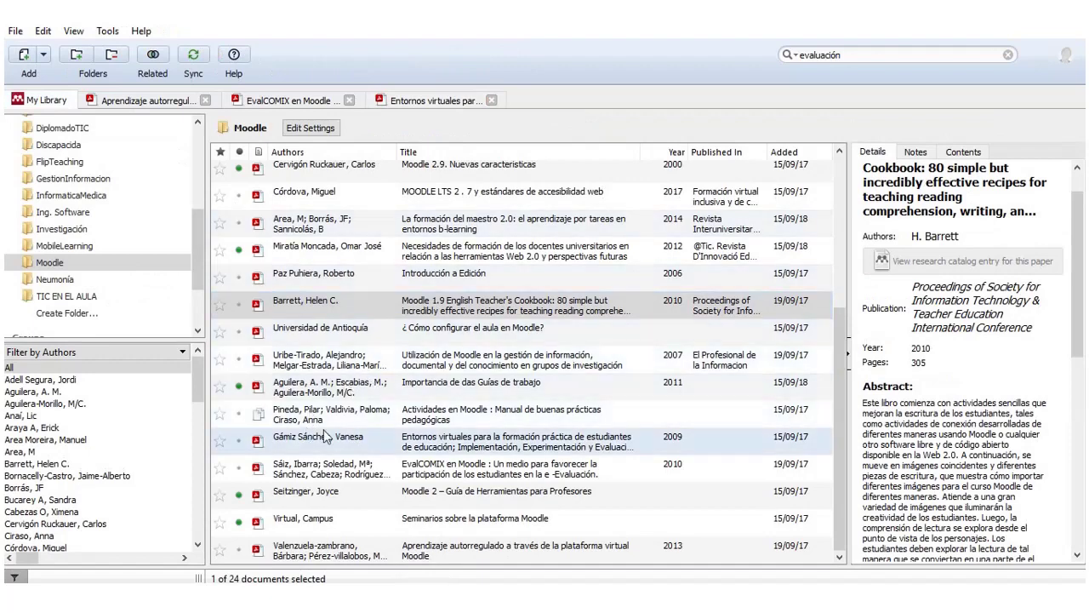
{"action": "double_click", "coordinate": [298, 493]}
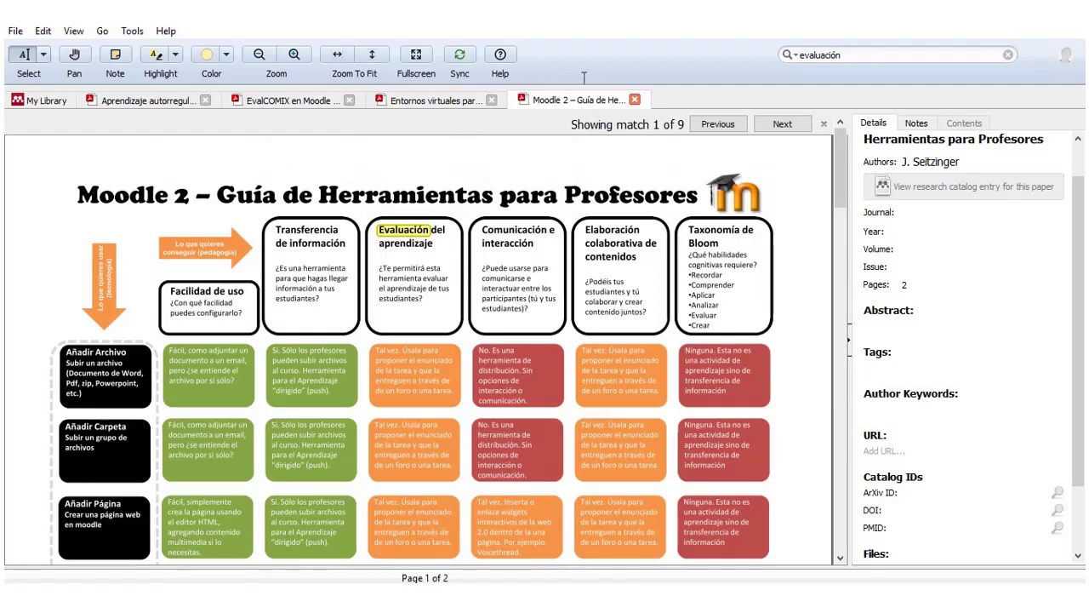
{"action": "left_click", "coordinate": [634, 101]}
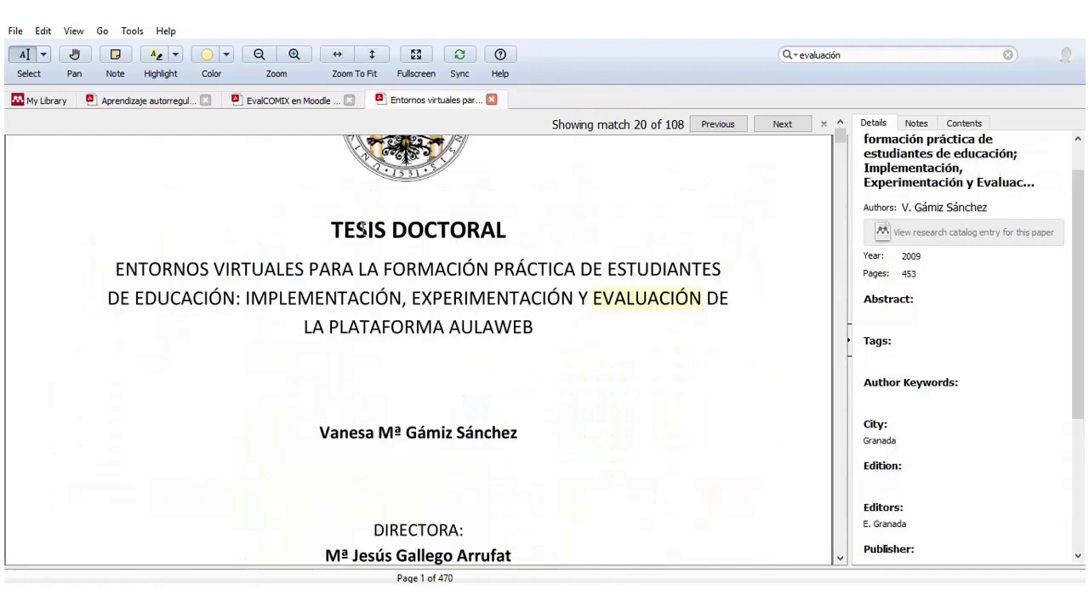
{"action": "left_click", "coordinate": [54, 100]}
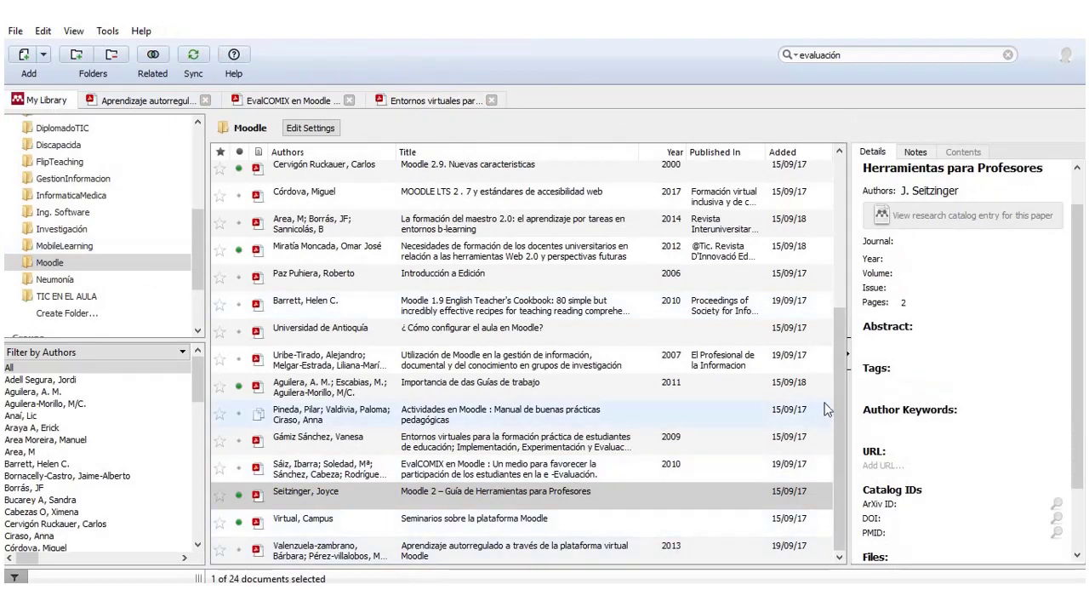
{"action": "left_click_drag", "start_coordinate": [838, 407], "coordinate": [837, 302]}
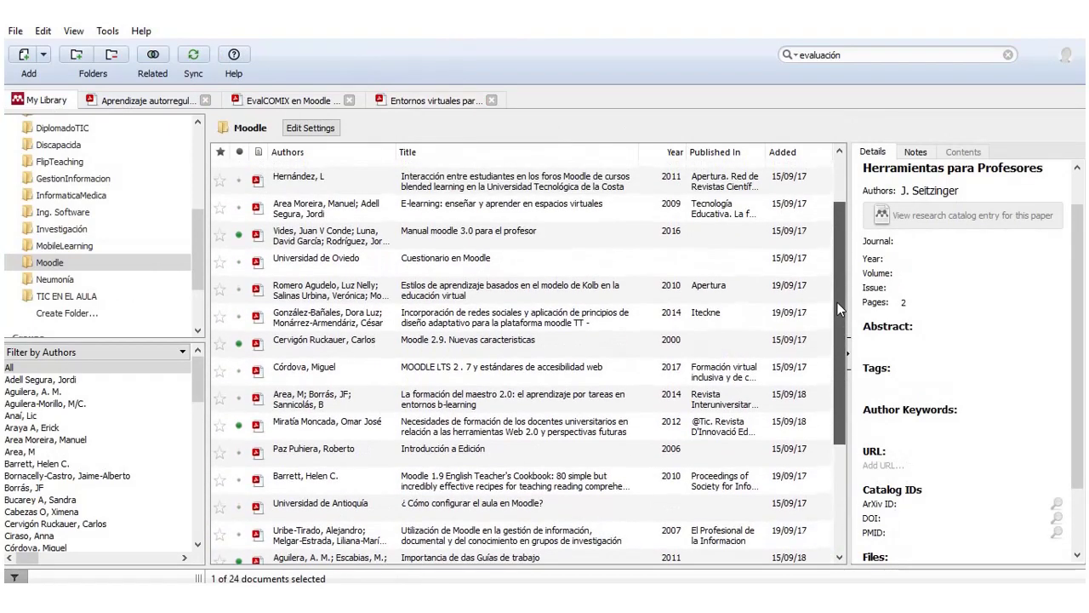
{"action": "left_click", "coordinate": [312, 267]}
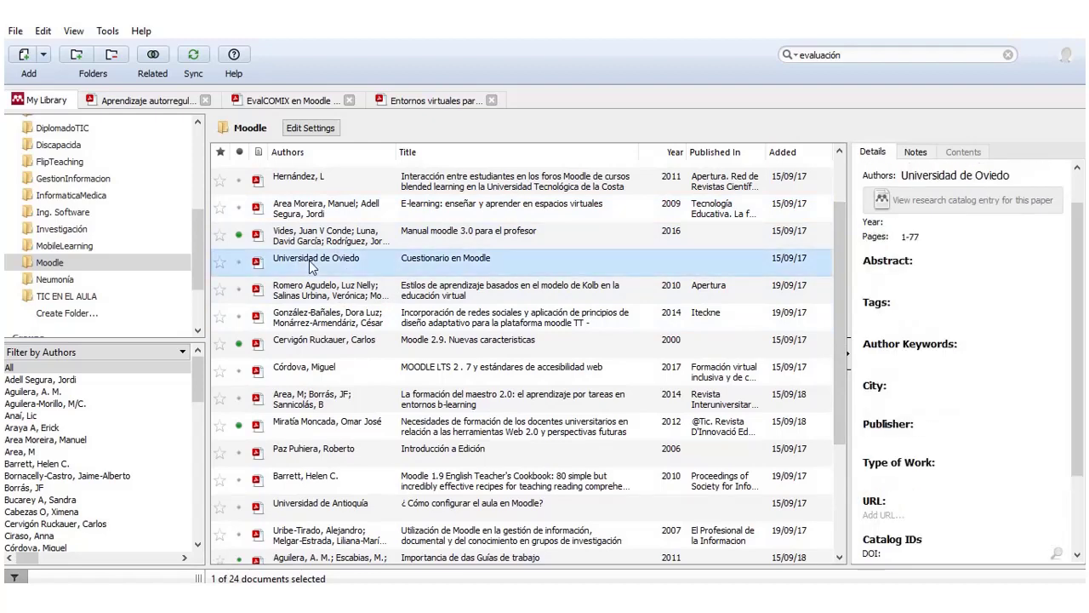
Open the Cuestionario en Moodle PDF and highlight the introduction's opening sentence.
{"action": "double_click", "coordinate": [312, 264]}
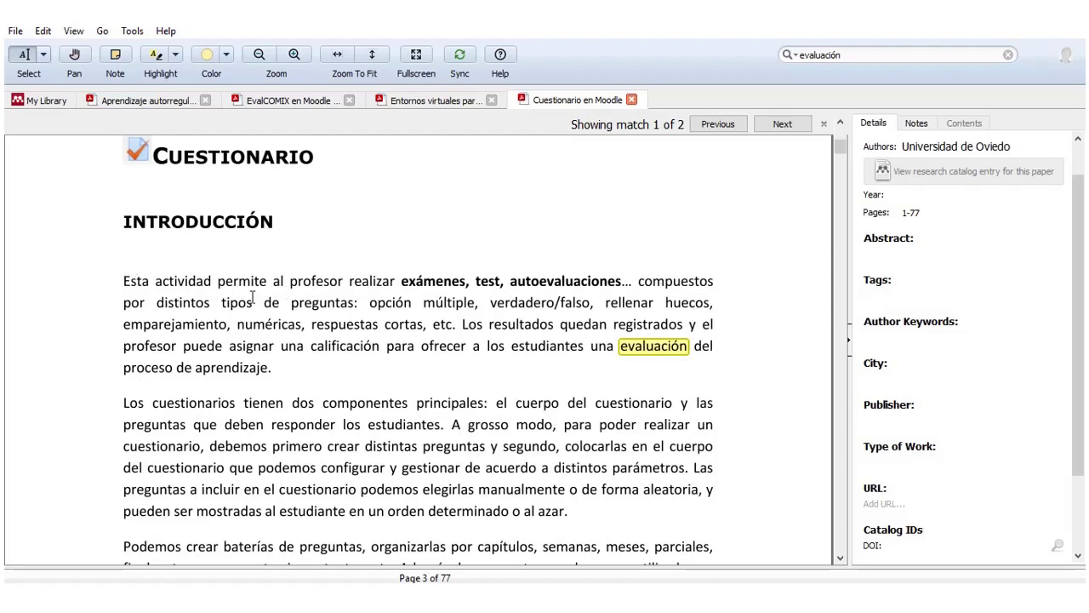
{"action": "mouse_move", "coordinate": [124, 281]}
{"action": "left_mouse_down"}
{"action": "mouse_move", "coordinate": [274, 313]}
{"action": "mouse_move", "coordinate": [231, 324]}
{"action": "left_mouse_up"}
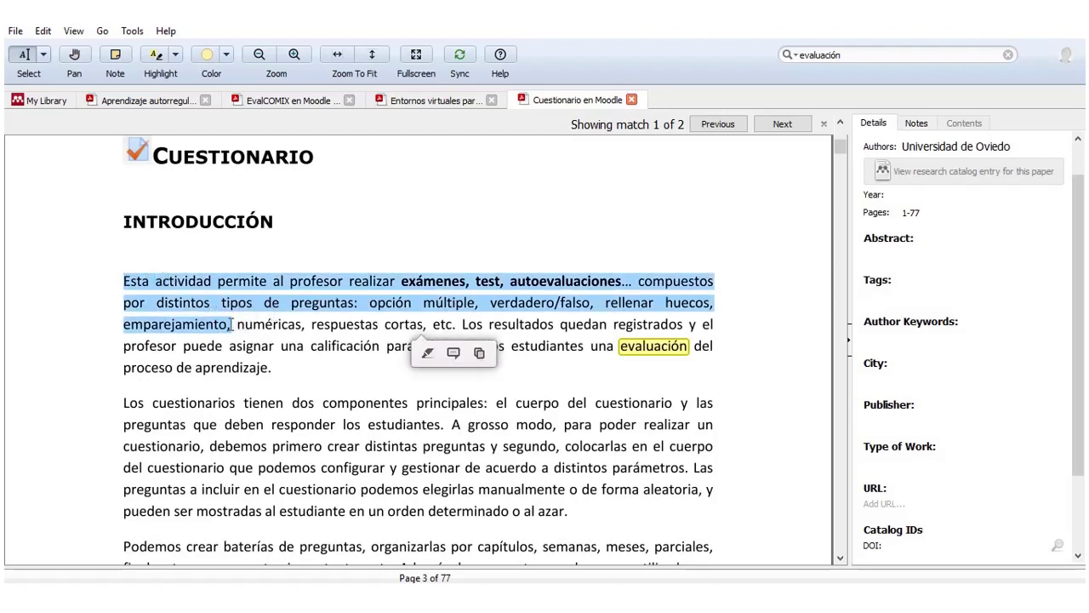
{"action": "left_click", "coordinate": [426, 356]}
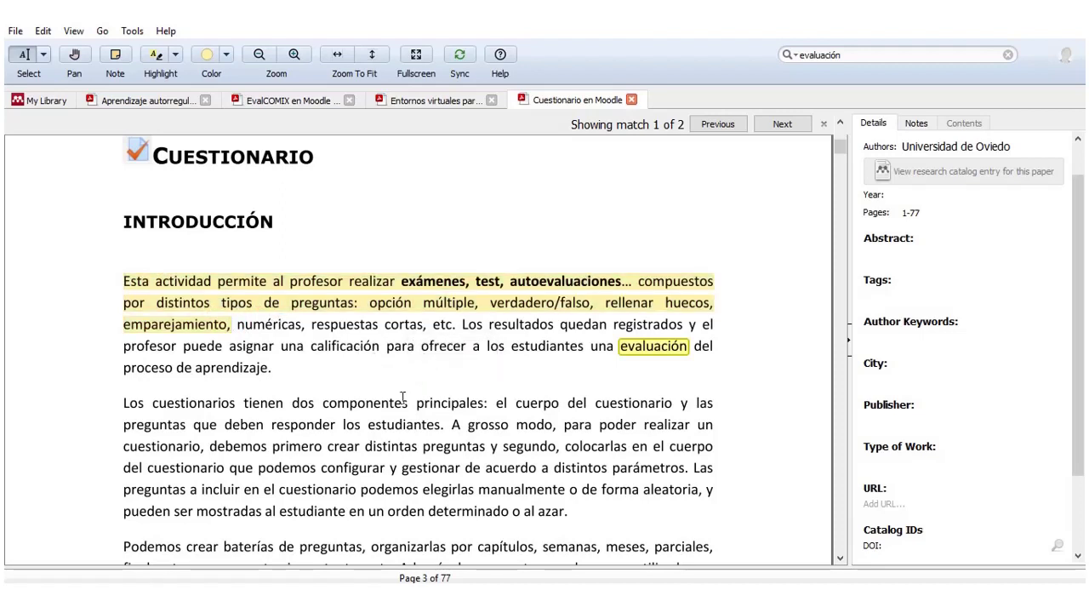
Highlight a second-paragraph phrase and attach the note 'Agregando comentarios'.
{"action": "left_click_drag", "start_coordinate": [213, 402], "coordinate": [412, 407]}
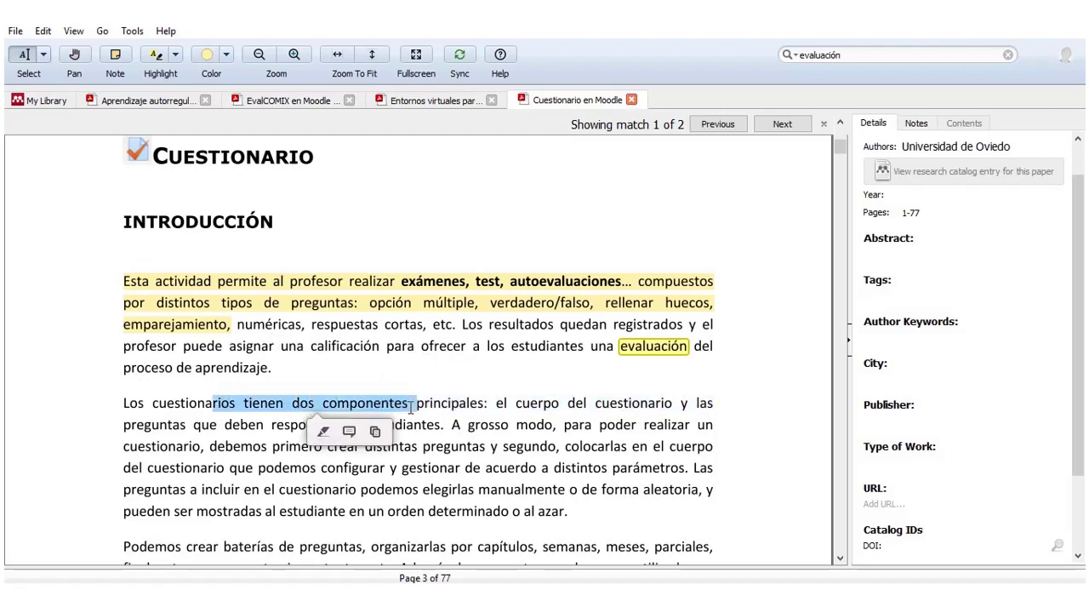
{"action": "left_click", "coordinate": [350, 432]}
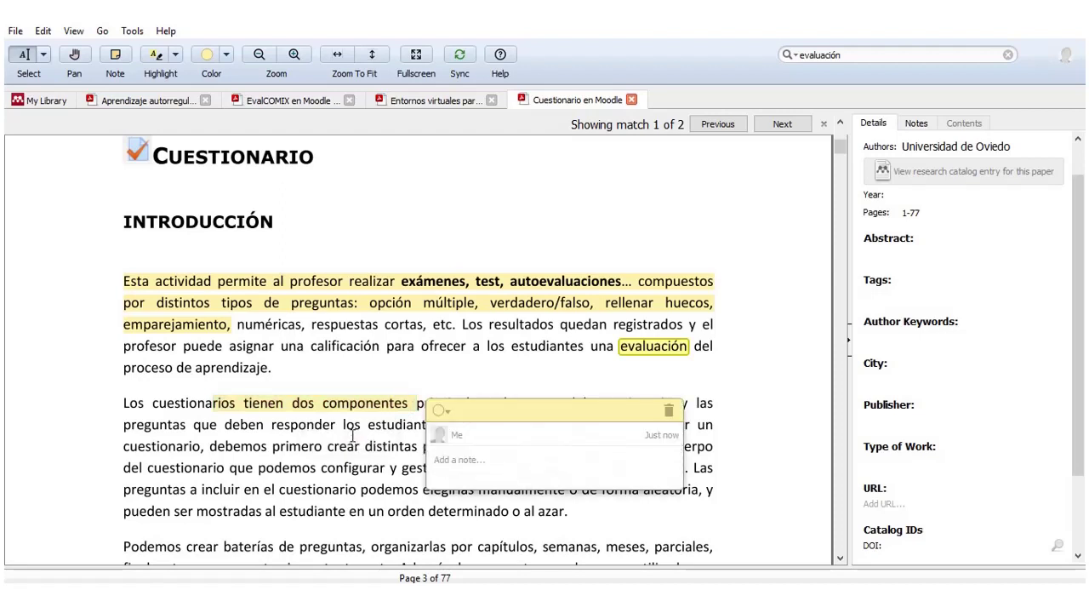
{"action": "type", "text": "A"}
{"action": "type", "text": "ga"}
{"action": "type", "text": "rios"}
{"action": "left_click", "coordinate": [351, 458]}
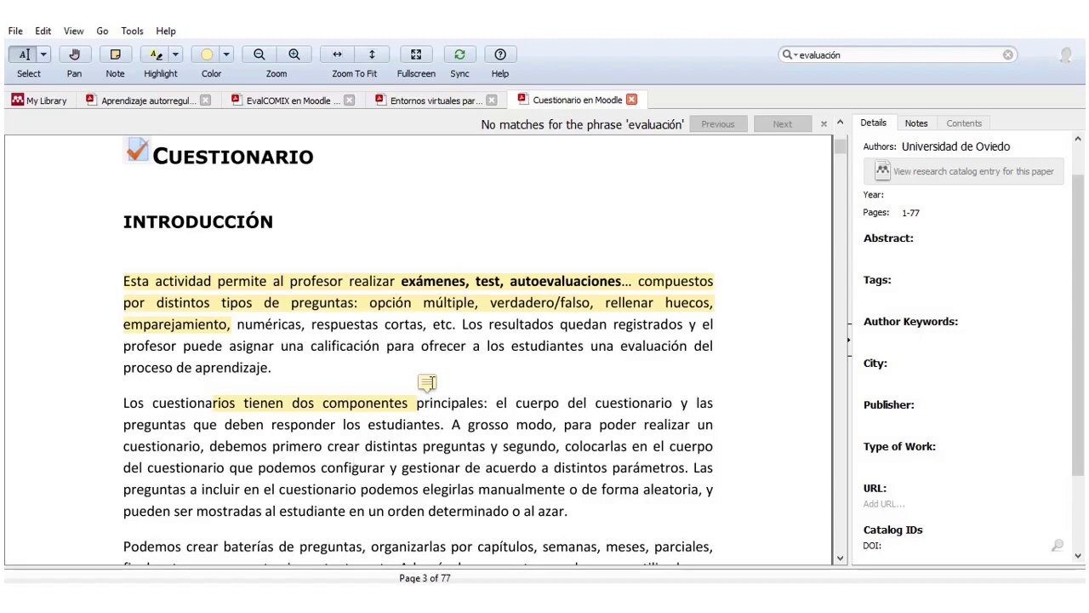
{"action": "left_click", "coordinate": [430, 385]}
Copy the phrase near 'de acuerdo' from the PDF and switch to the Word essay.
{"action": "left_click_drag", "start_coordinate": [441, 468], "coordinate": [531, 471]}
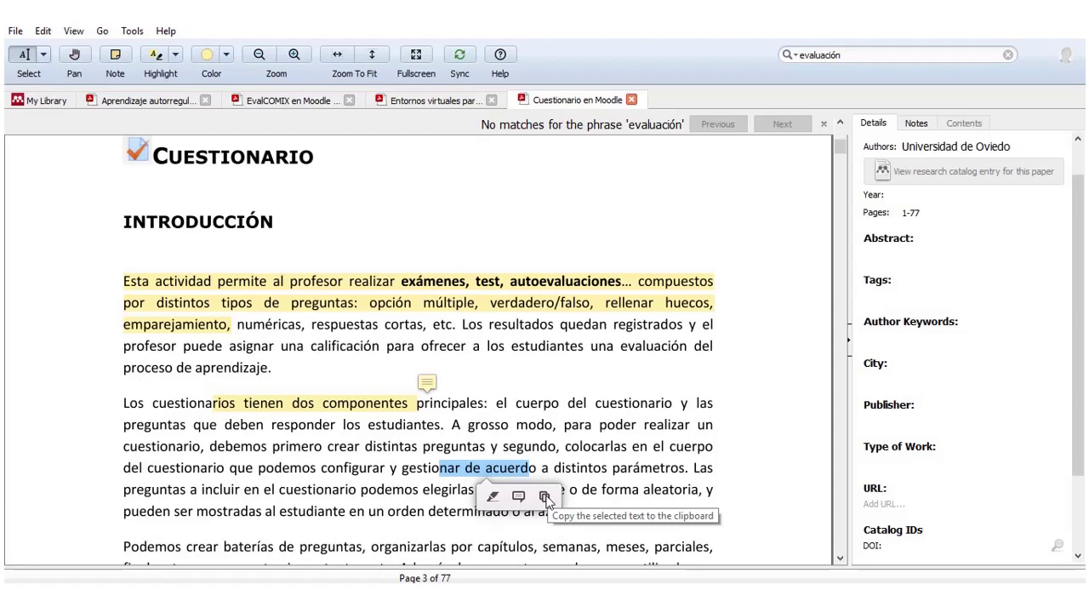
{"action": "left_click", "coordinate": [546, 497]}
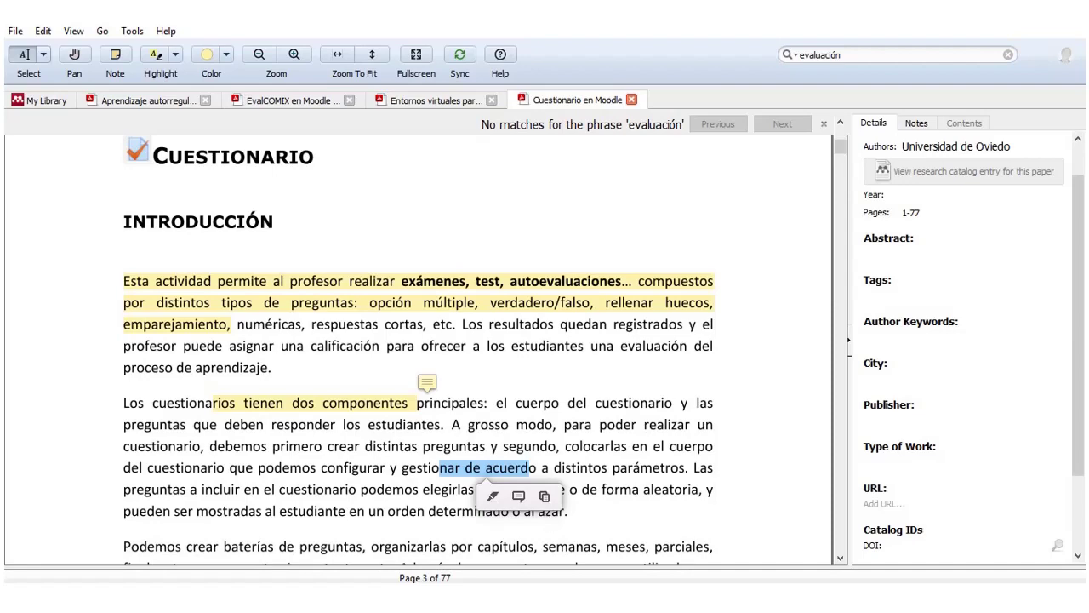
{"action": "left_click", "coordinate": [774, 579]}
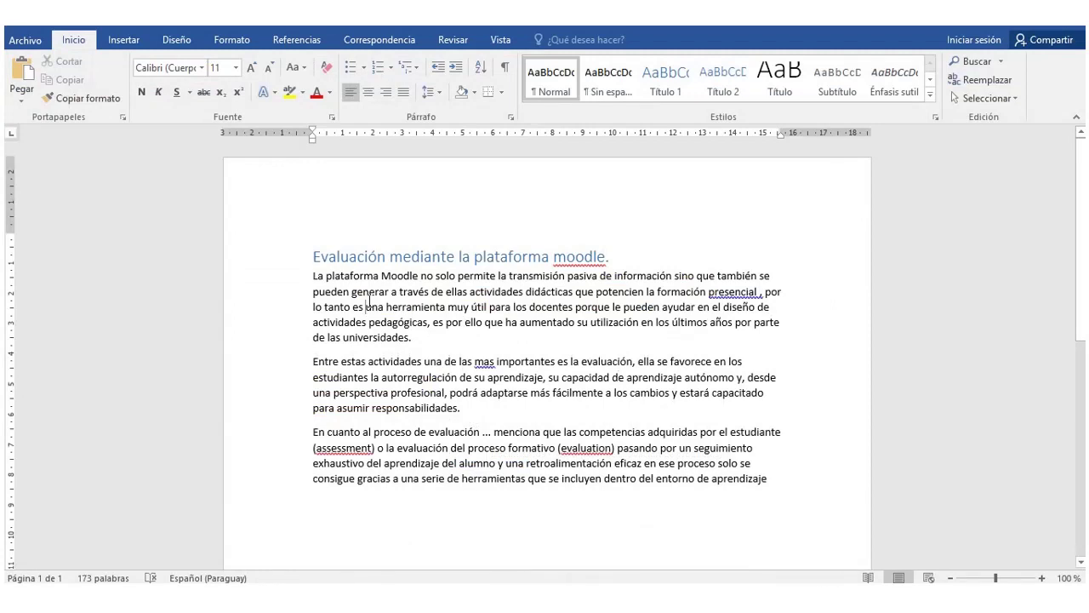
Type the heading 'BIBLIOGRAFIA' on a new line below the essay's last paragraph.
{"action": "left_click", "coordinate": [367, 306]}
{"action": "left_click", "coordinate": [785, 492]}
{"action": "key", "text": "Return"}
{"action": "key", "text": "Return"}
{"action": "key", "text": "Return"}
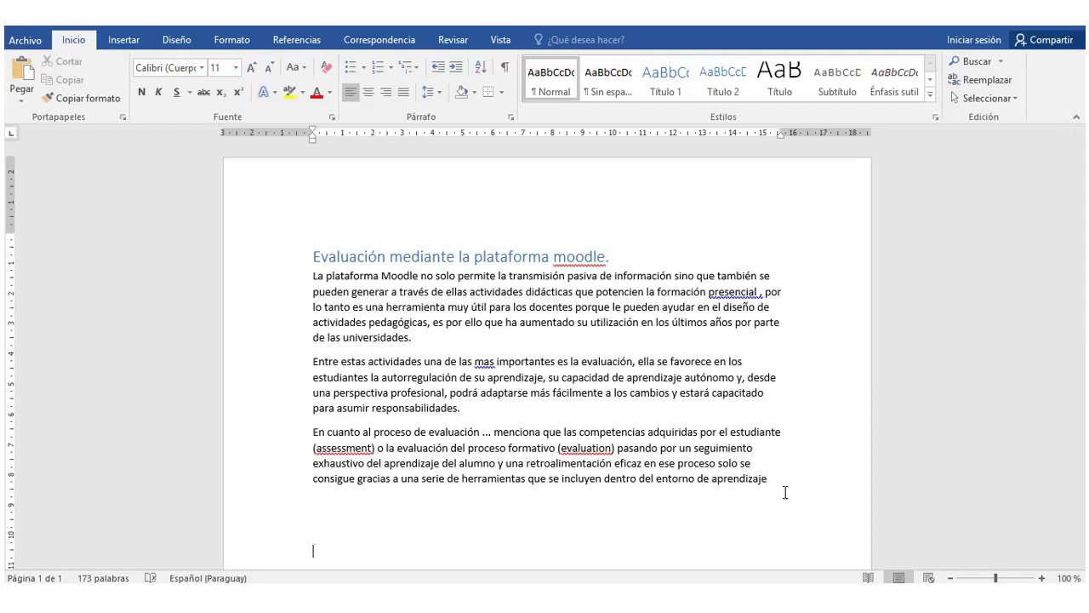
{"action": "type", "text": "BIBLIOGRA"}
{"action": "type", "text": "FIA"}
{"action": "key", "text": "Return"}
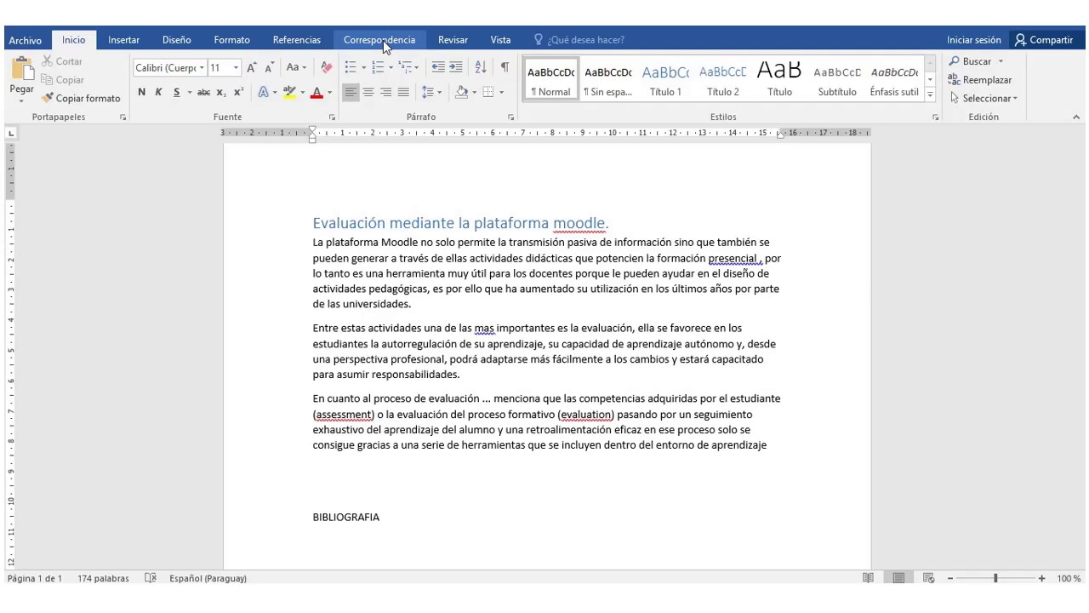
{"action": "left_click", "coordinate": [382, 40]}
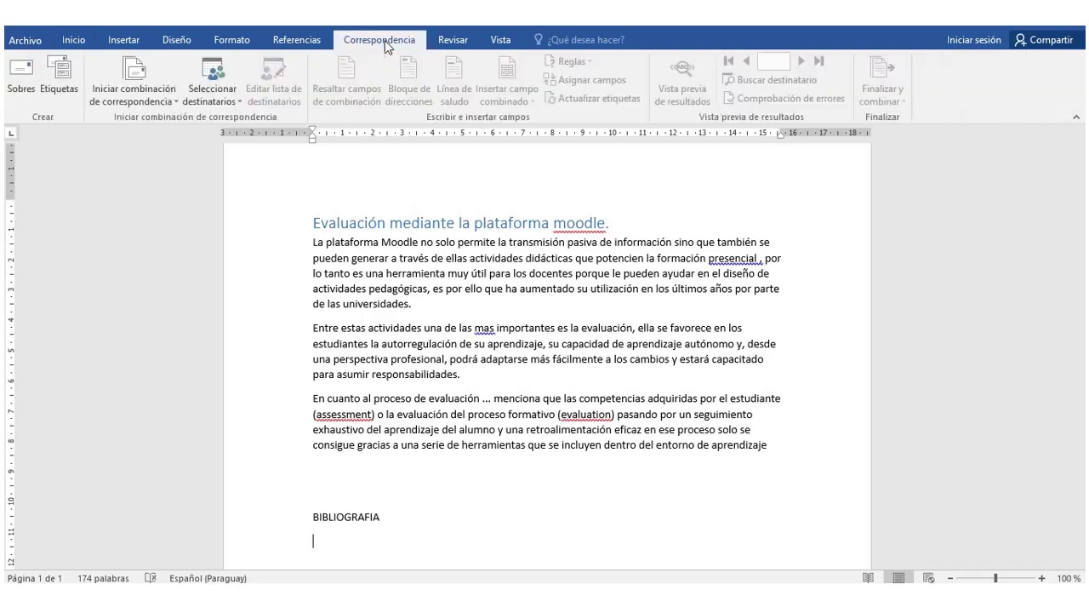
Set the Mendeley citation style to Vancouver from the Referencias tab.
{"action": "left_click", "coordinate": [307, 41]}
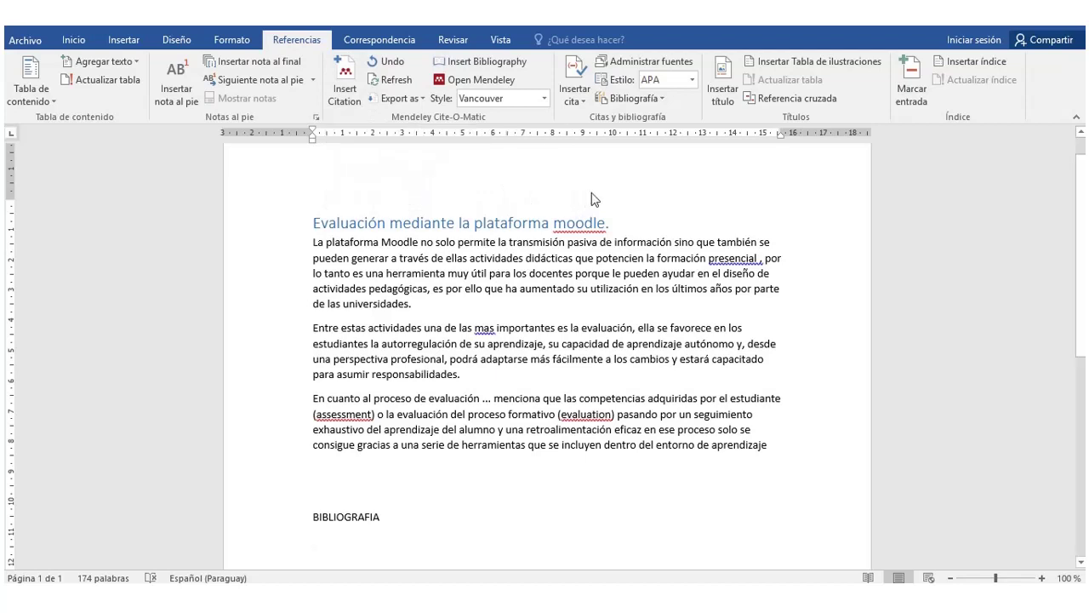
{"action": "left_click", "coordinate": [545, 99]}
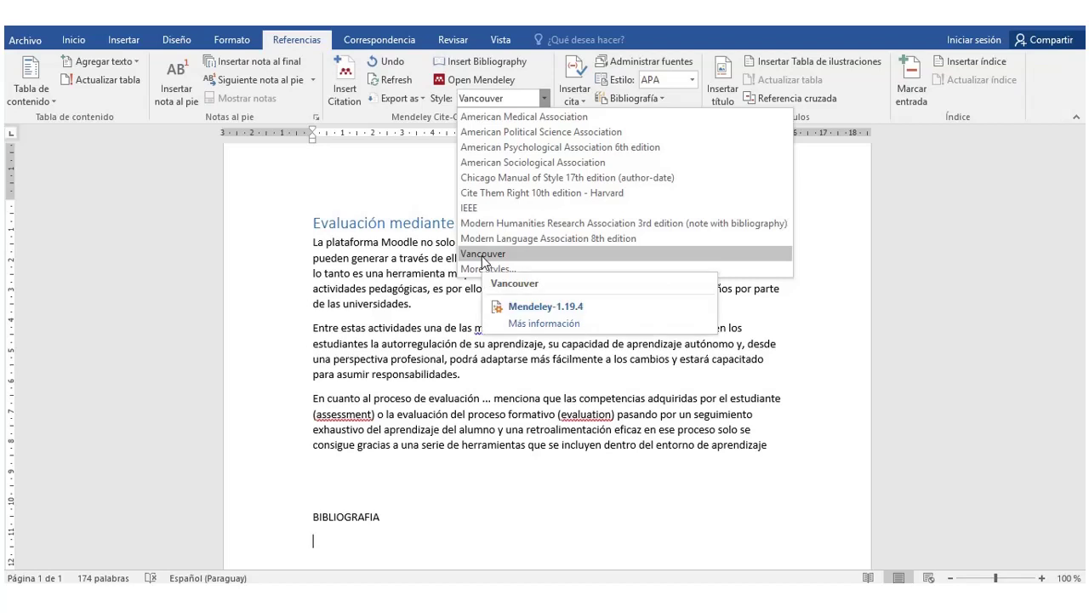
{"action": "left_click", "coordinate": [481, 254]}
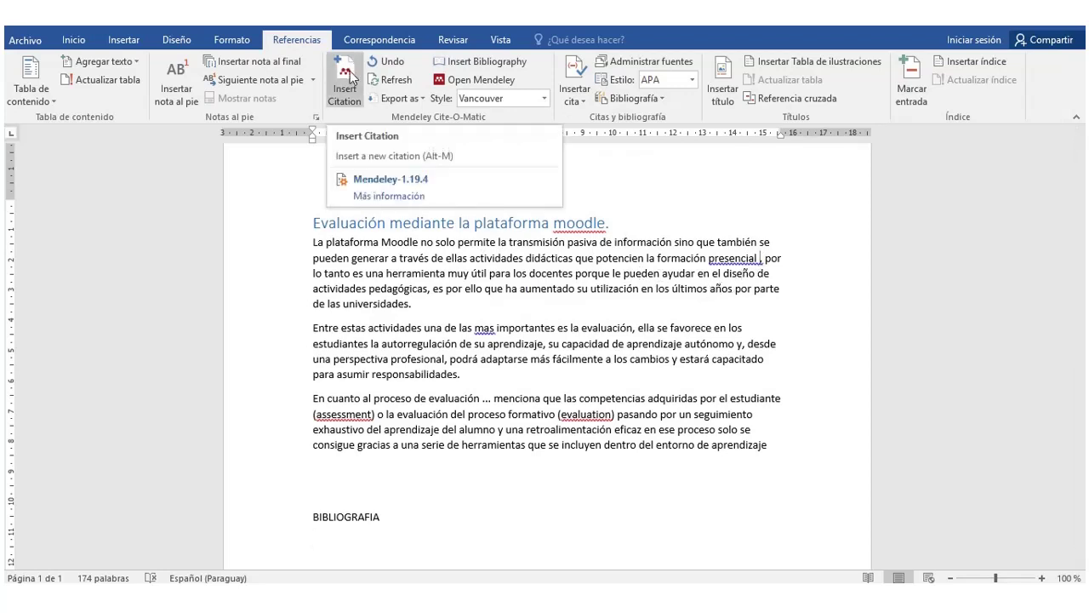
Cite the Valenzuela-zambrano 2013 Moodle paper after 'presencial', found by searching 'aprendizaje aut'.
{"action": "left_click", "coordinate": [346, 75]}
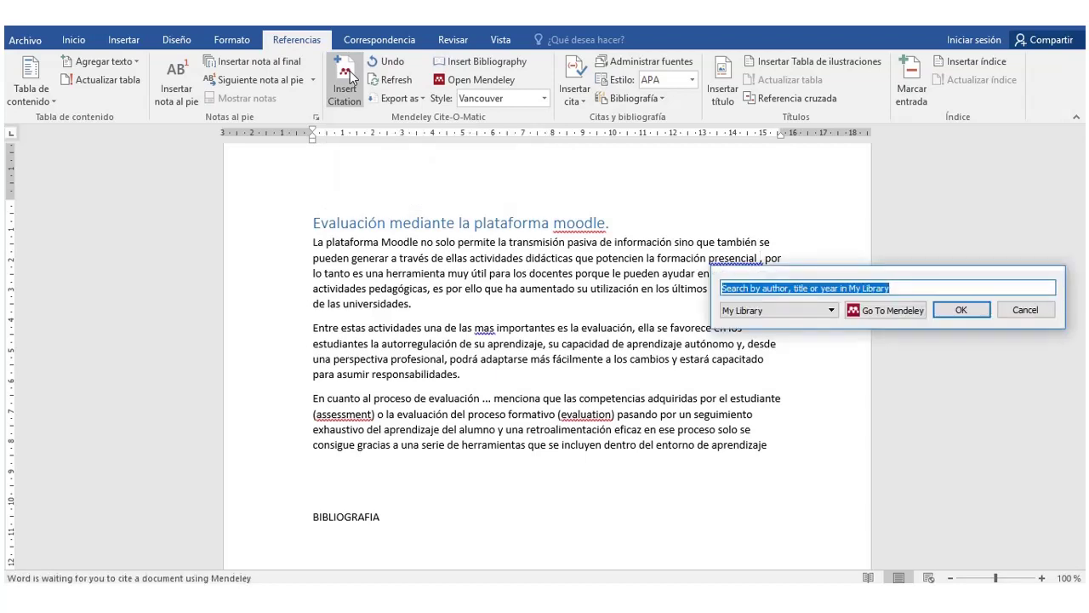
{"action": "type", "text": "ap"}
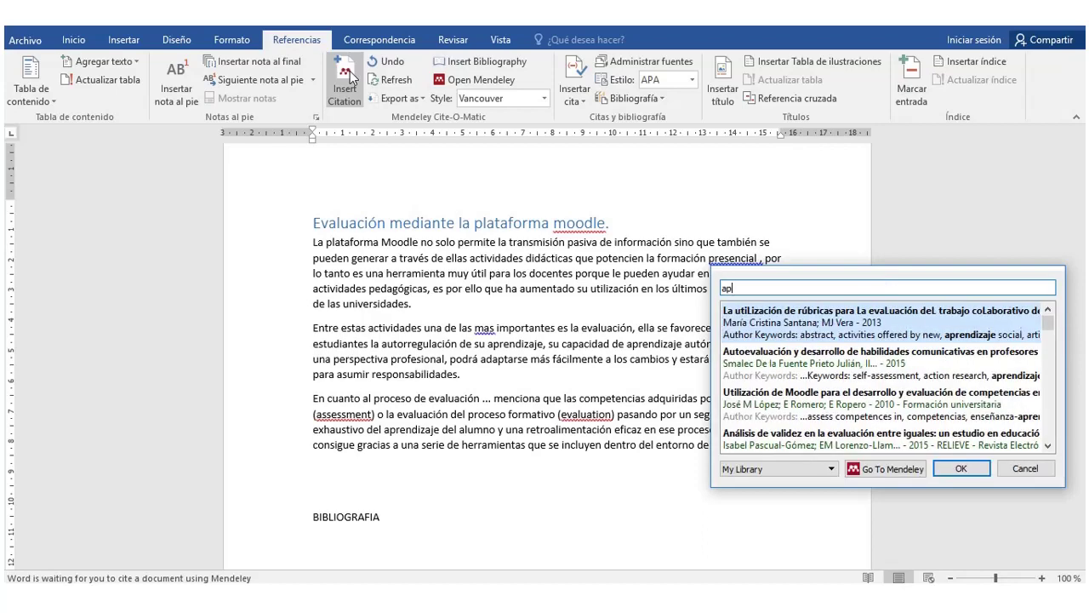
{"action": "type", "text": "rendix"}
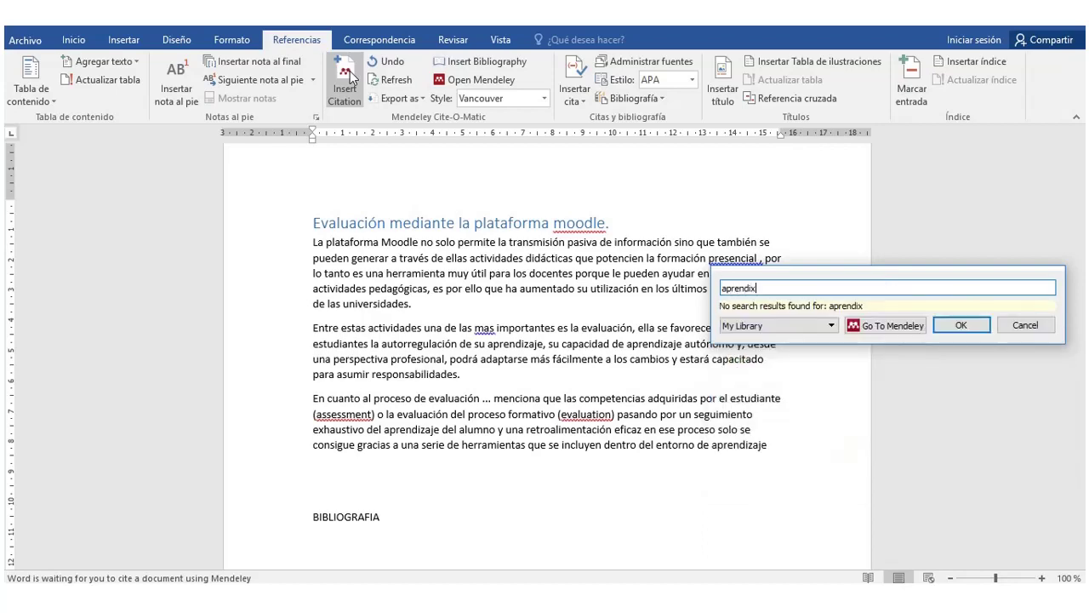
{"action": "key", "text": "BackSpace"}
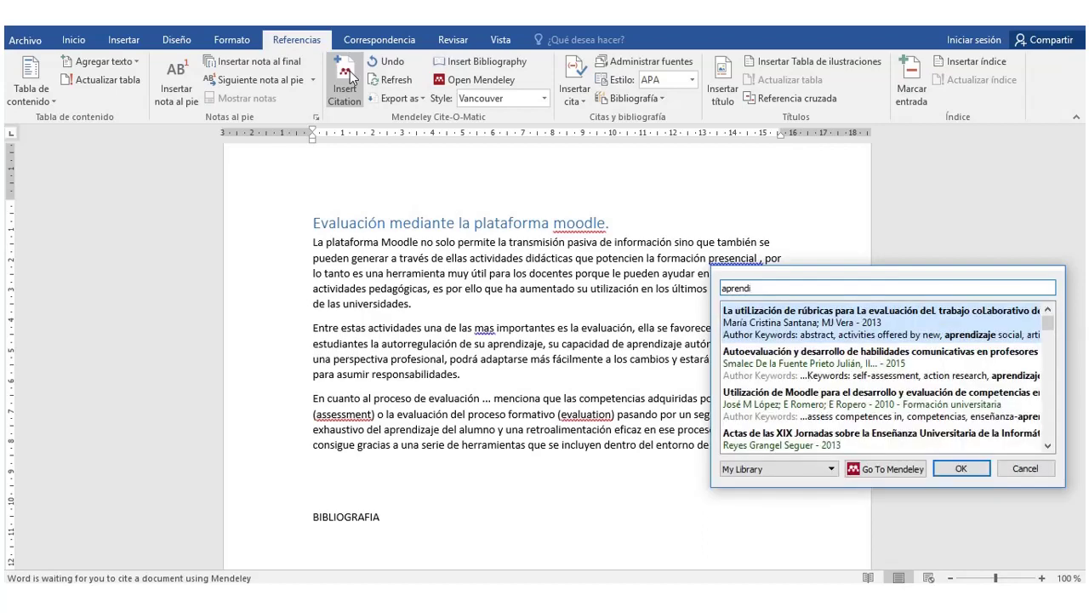
{"action": "type", "text": "z"}
{"action": "type", "text": "aj"}
{"action": "type", "text": "e "}
{"action": "type", "text": "aut"}
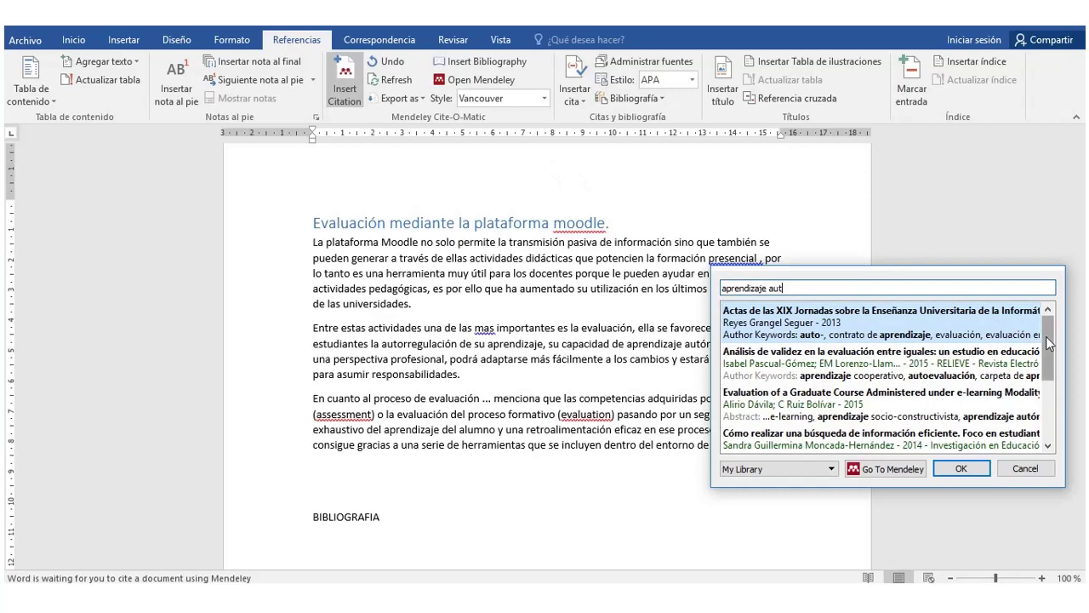
{"action": "left_click_drag", "start_coordinate": [1045, 336], "coordinate": [1049, 397]}
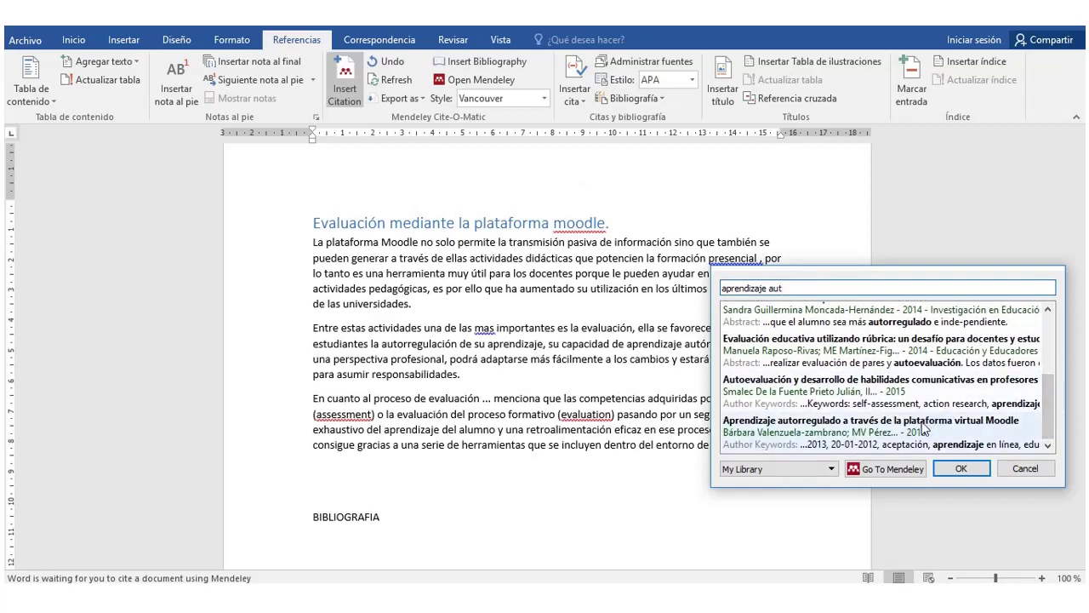
{"action": "left_click", "coordinate": [923, 428]}
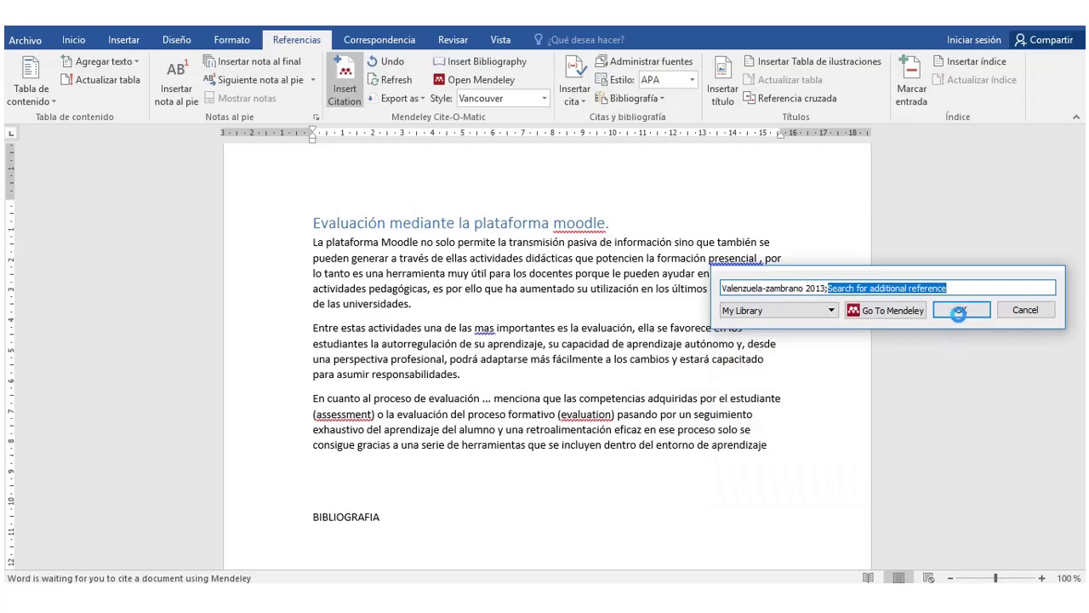
{"action": "left_click", "coordinate": [958, 311]}
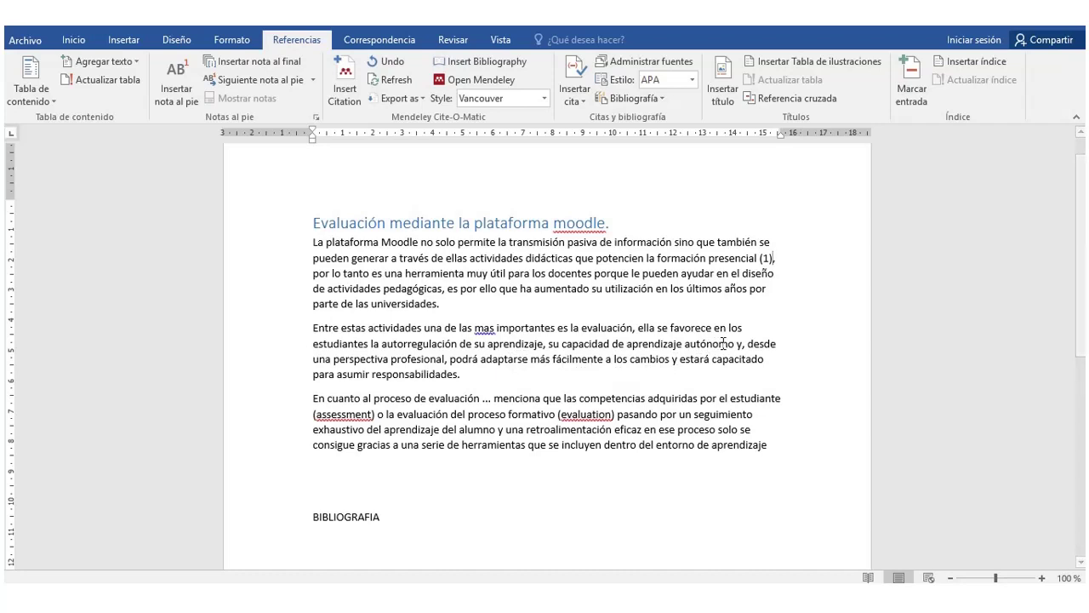
Cite the EvalCOMIX en Moodle paper as (2) after 'responsabilidades' at the end of the second paragraph.
{"action": "left_click", "coordinate": [459, 375]}
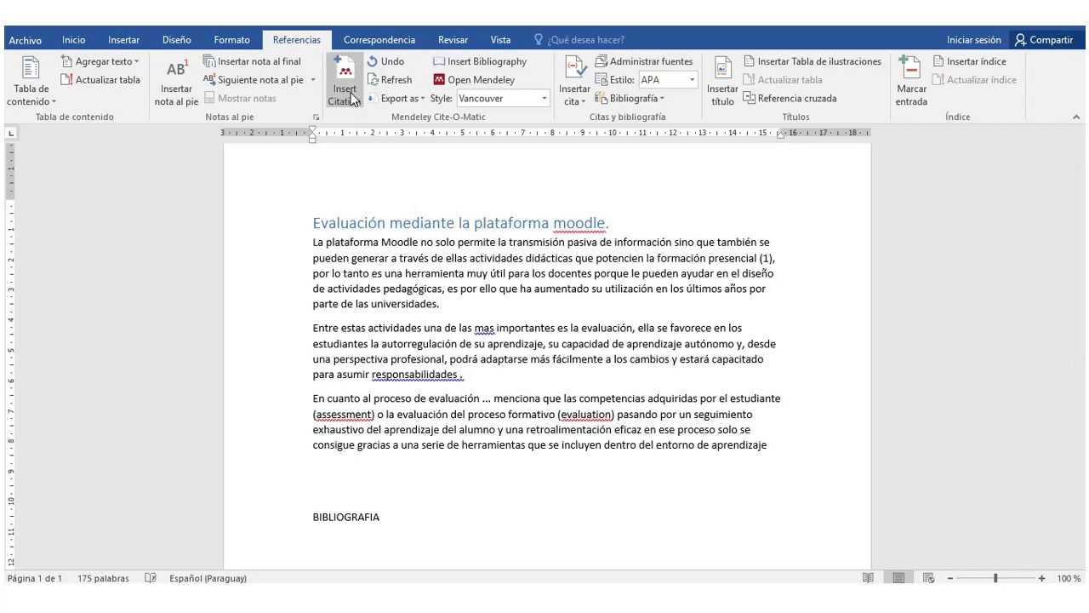
{"action": "left_click", "coordinate": [351, 100]}
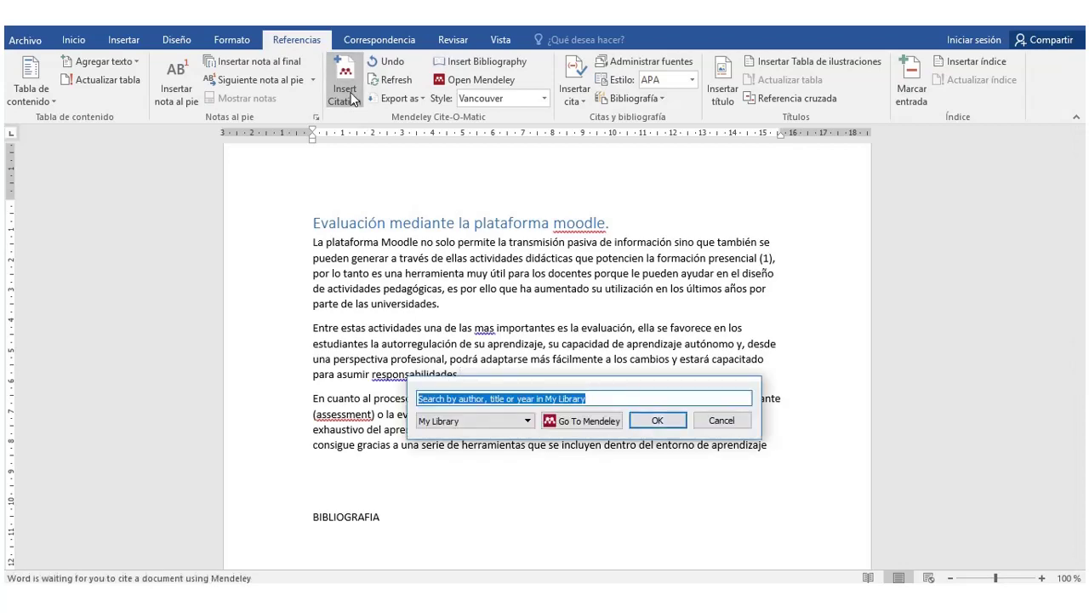
{"action": "type", "text": "eva"}
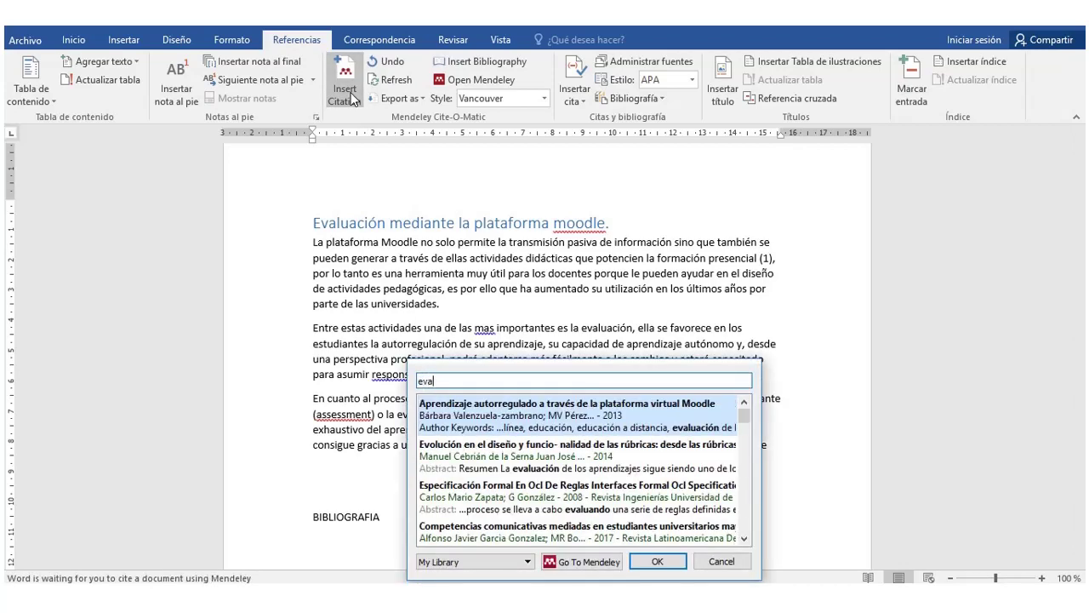
{"action": "type", "text": "l"}
{"action": "type", "text": "co"}
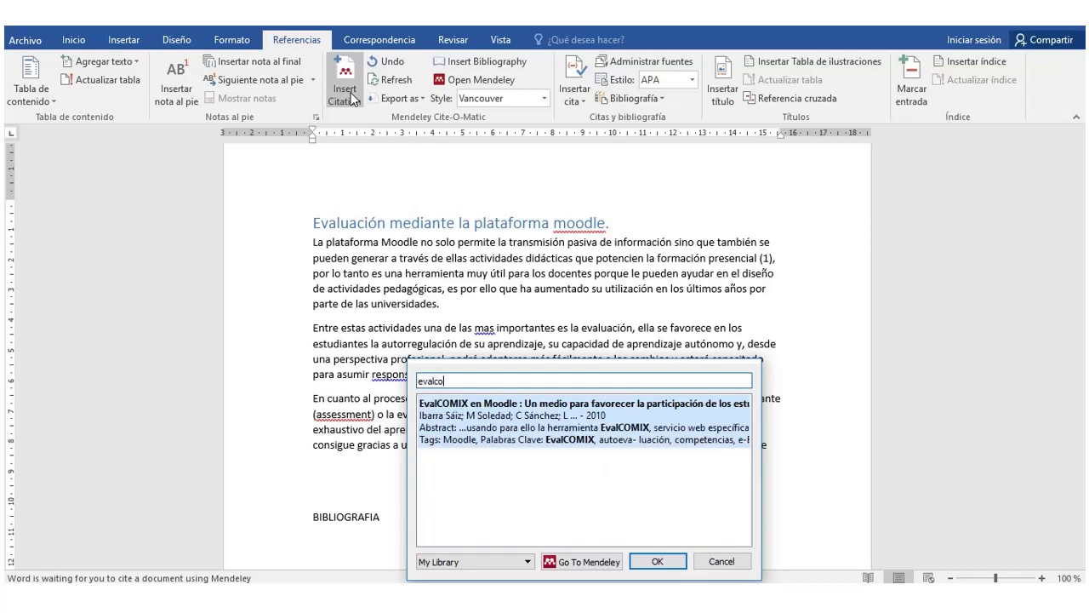
{"action": "left_click", "coordinate": [489, 415]}
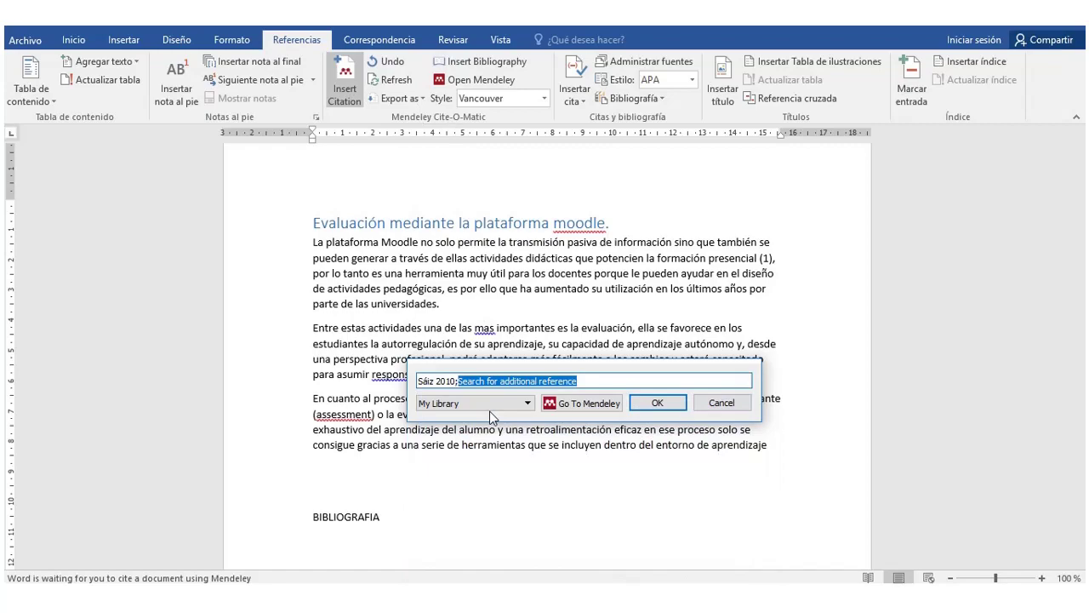
{"action": "left_click", "coordinate": [646, 402]}
In Mendeley Desktop, look over the EvalCOMIX en Moodle paper and the Entornos virtuales thesis.
{"action": "left_click", "coordinate": [687, 599]}
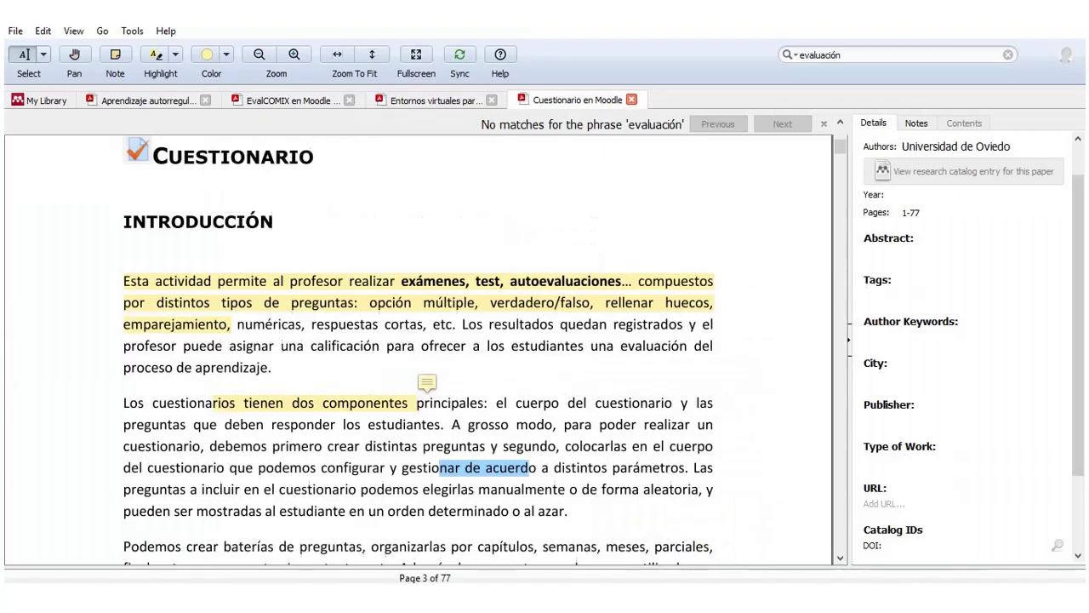
{"action": "left_click", "coordinate": [296, 102]}
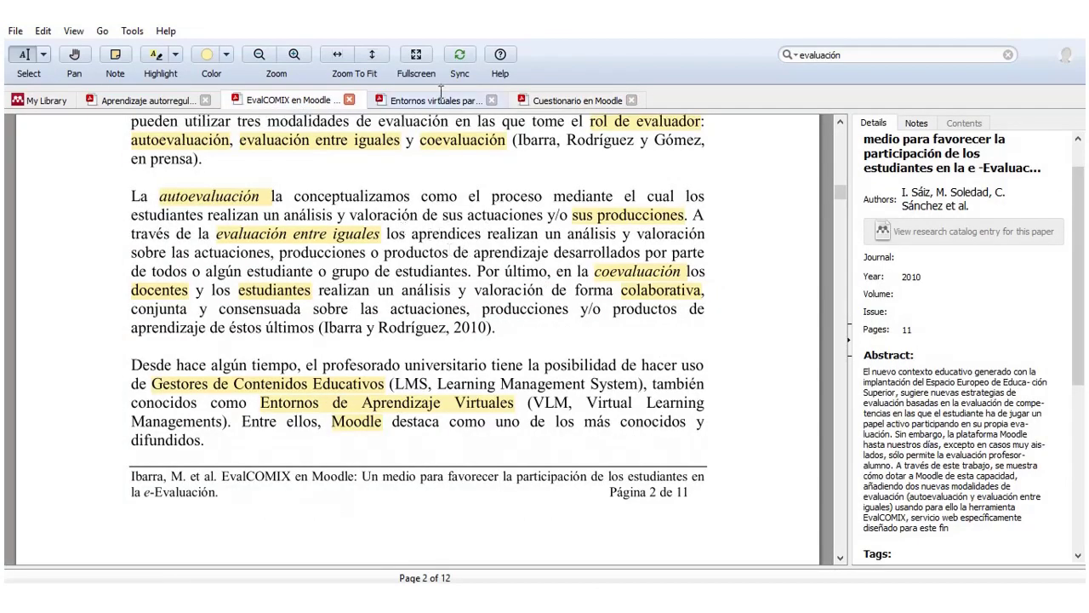
{"action": "left_click", "coordinate": [440, 100]}
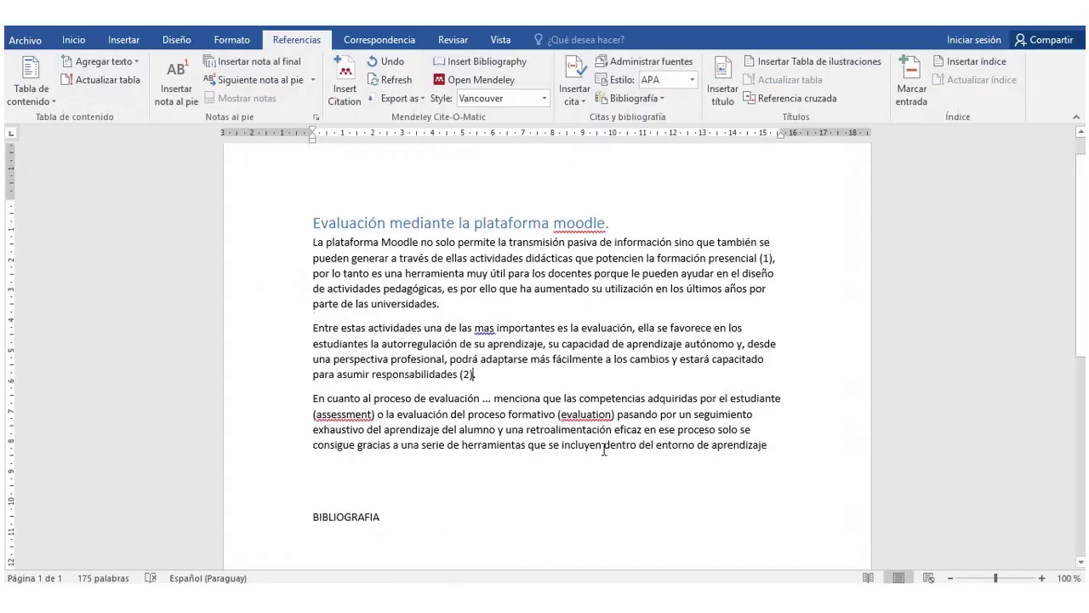
Replace the '...' before 'menciona' with citation (3) to Gámiz Sánchez's 2009 Entornos virtuales thesis.
{"action": "left_click", "coordinate": [494, 400]}
{"action": "key", "text": "BackSpace"}
{"action": "key", "text": "BackSpace"}
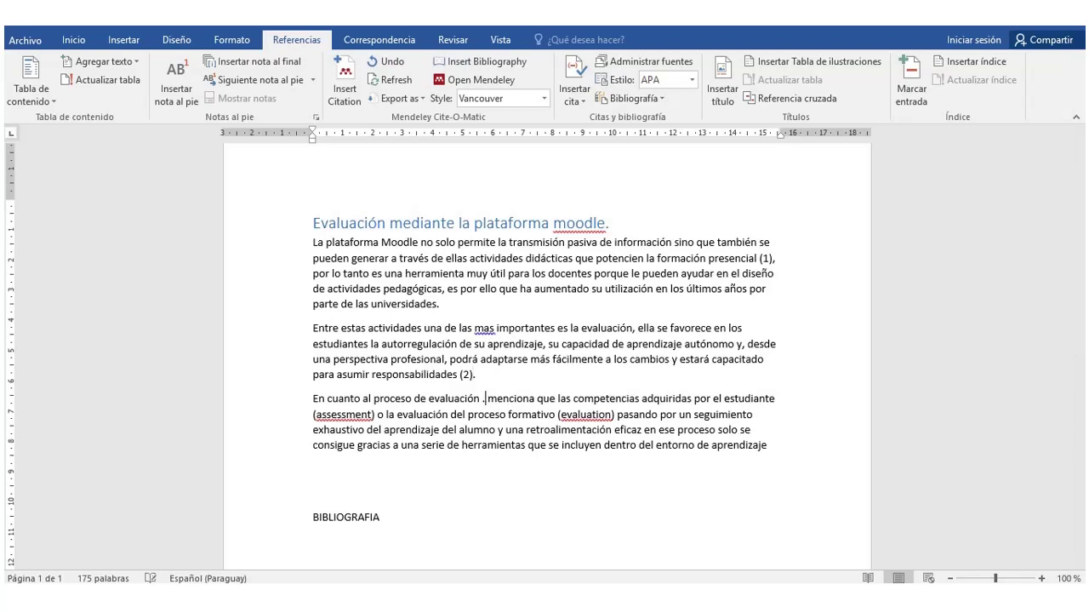
{"action": "key", "text": "BackSpace"}
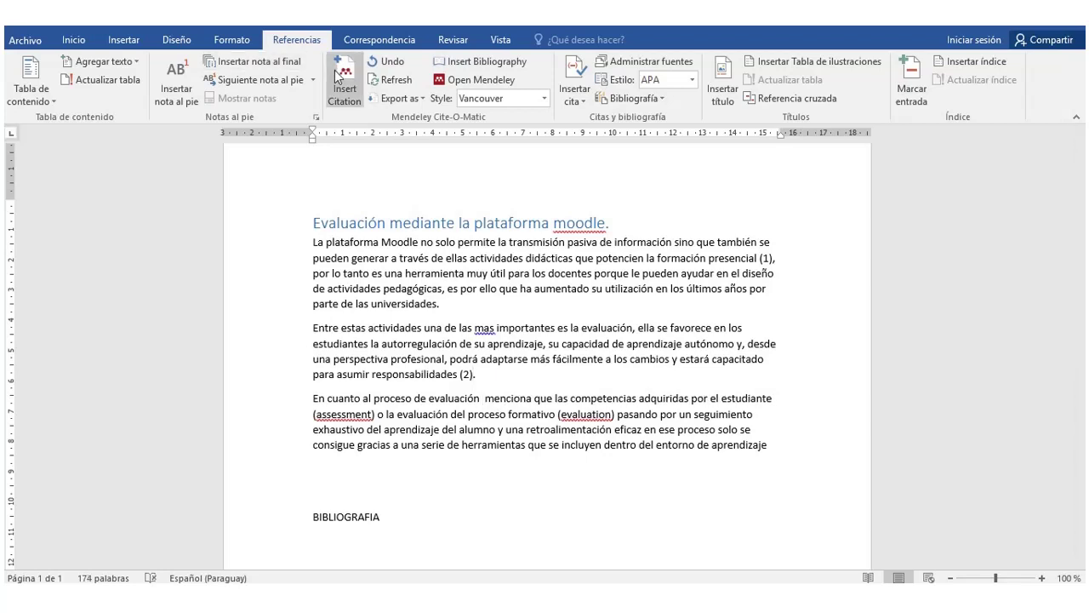
{"action": "left_click", "coordinate": [339, 77]}
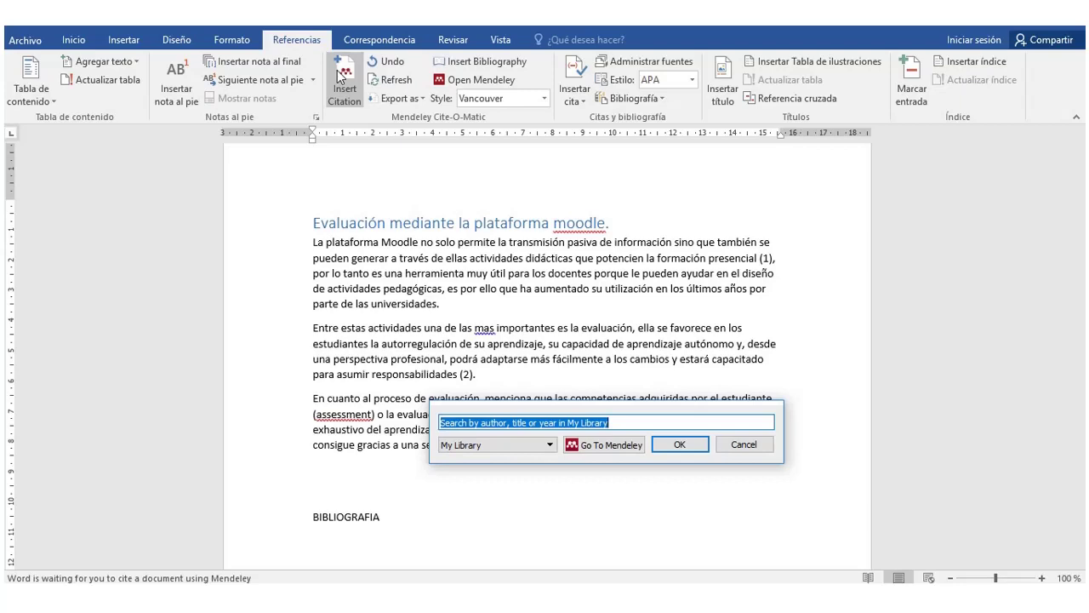
{"action": "type", "text": "en"}
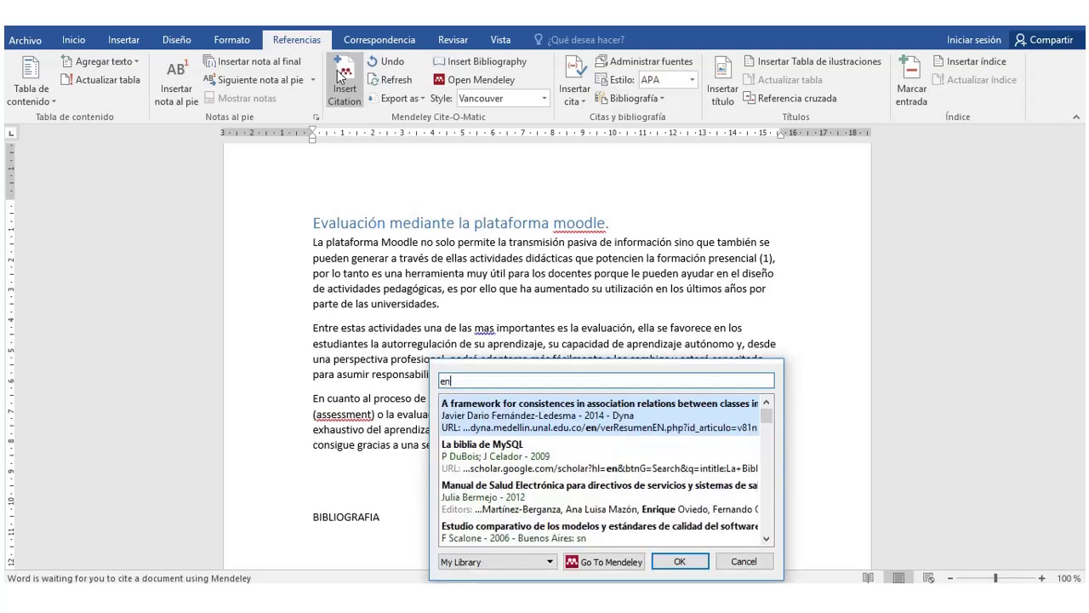
{"action": "type", "text": "tornos vi"}
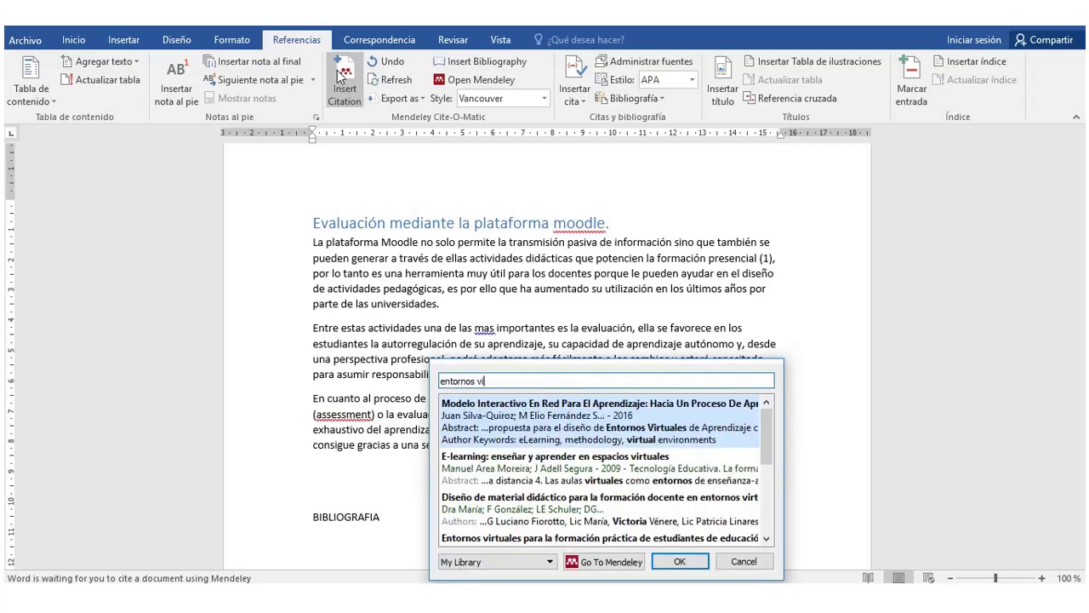
{"action": "type", "text": "rt"}
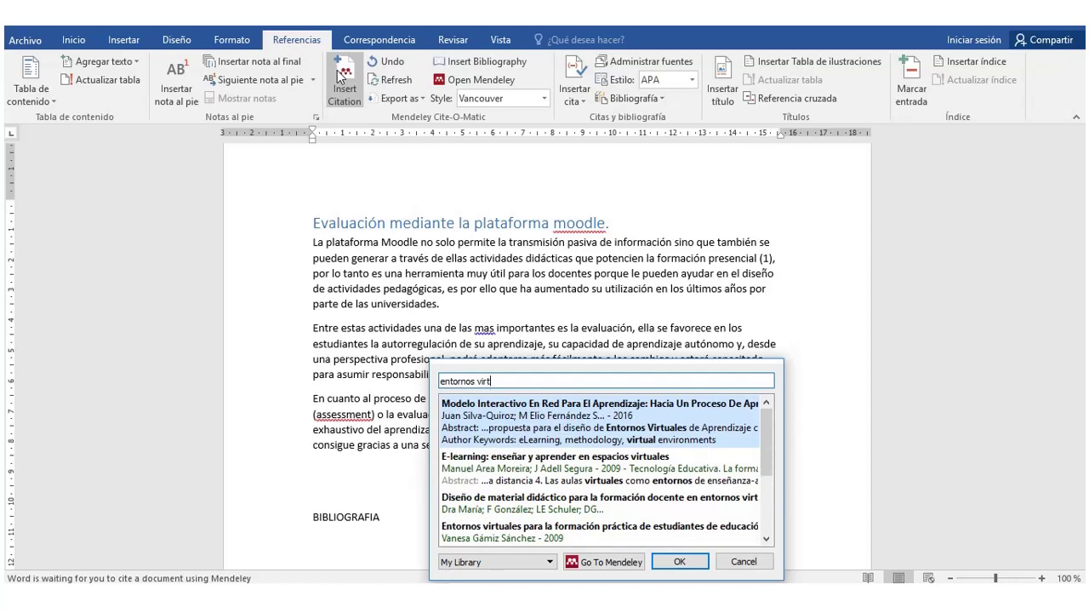
{"action": "type", "text": "uales "}
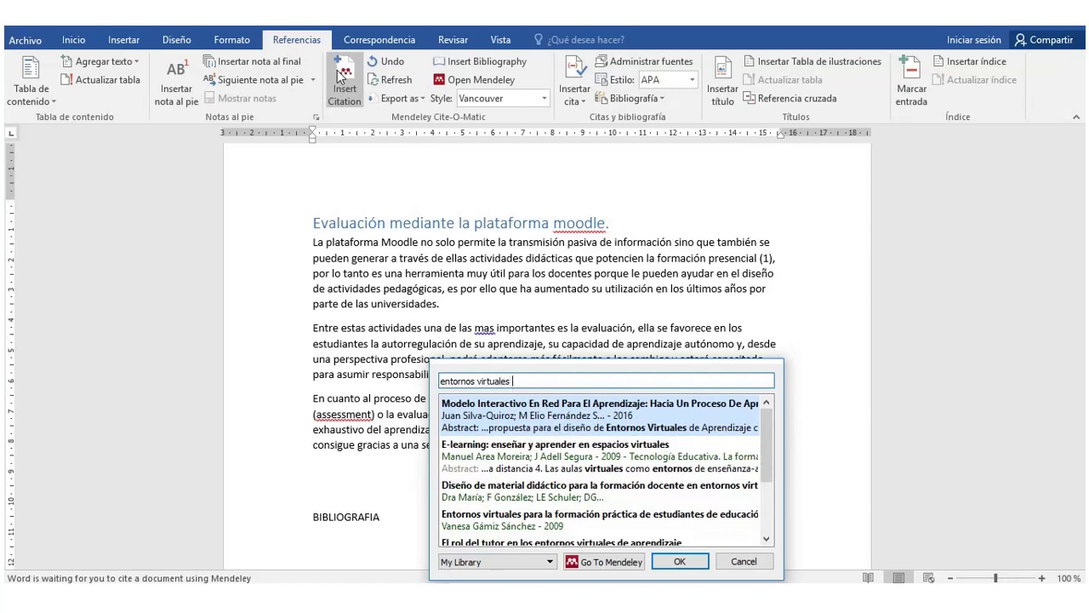
{"action": "type", "text": "para"}
{"action": "type", "text": " la "}
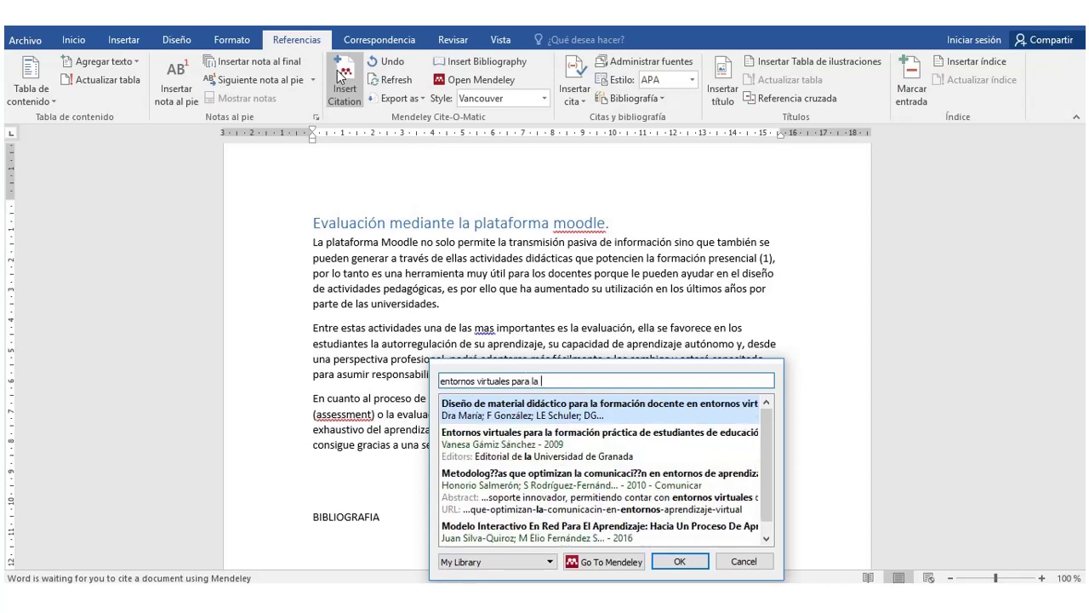
{"action": "type", "text": "formaci"}
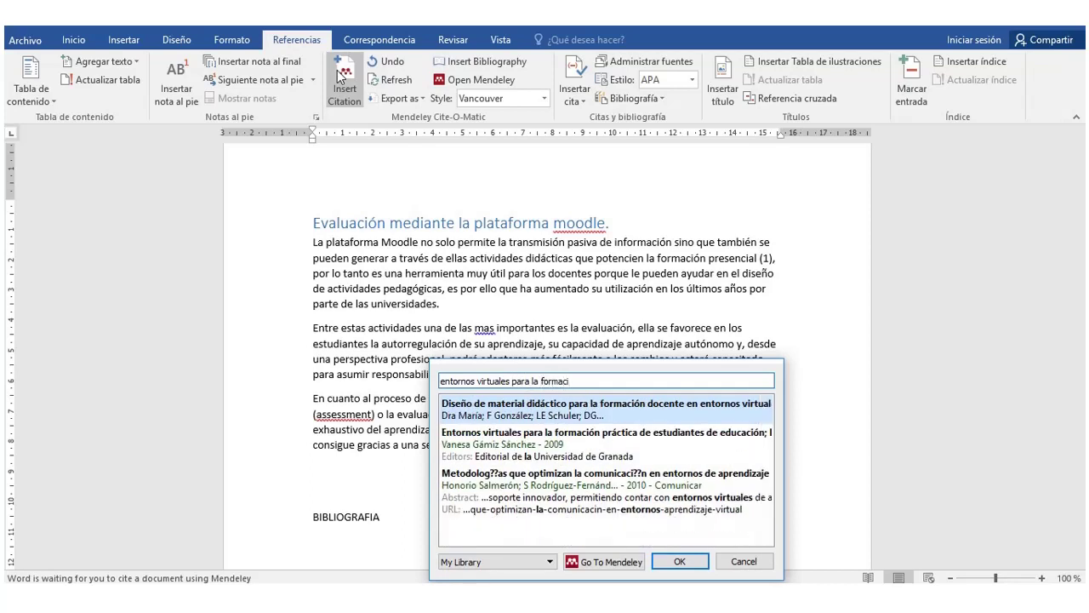
{"action": "left_click", "coordinate": [509, 459]}
{"action": "left_click", "coordinate": [687, 403]}
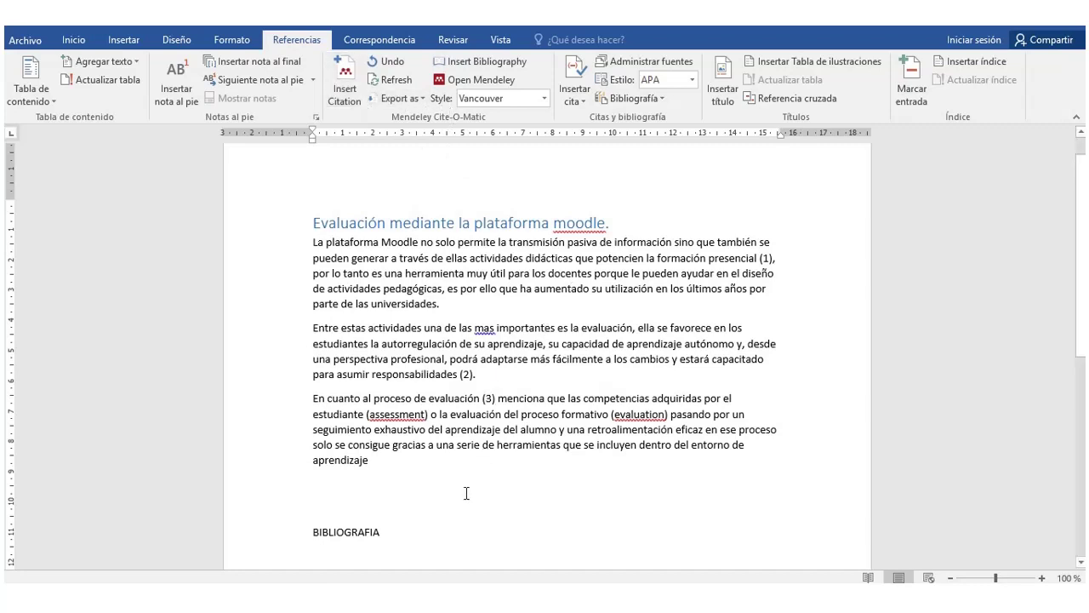
Insert the Mendeley bibliography of three numbered Vancouver references on a new line under BIBLIOGRAFIA.
{"action": "left_click", "coordinate": [409, 527]}
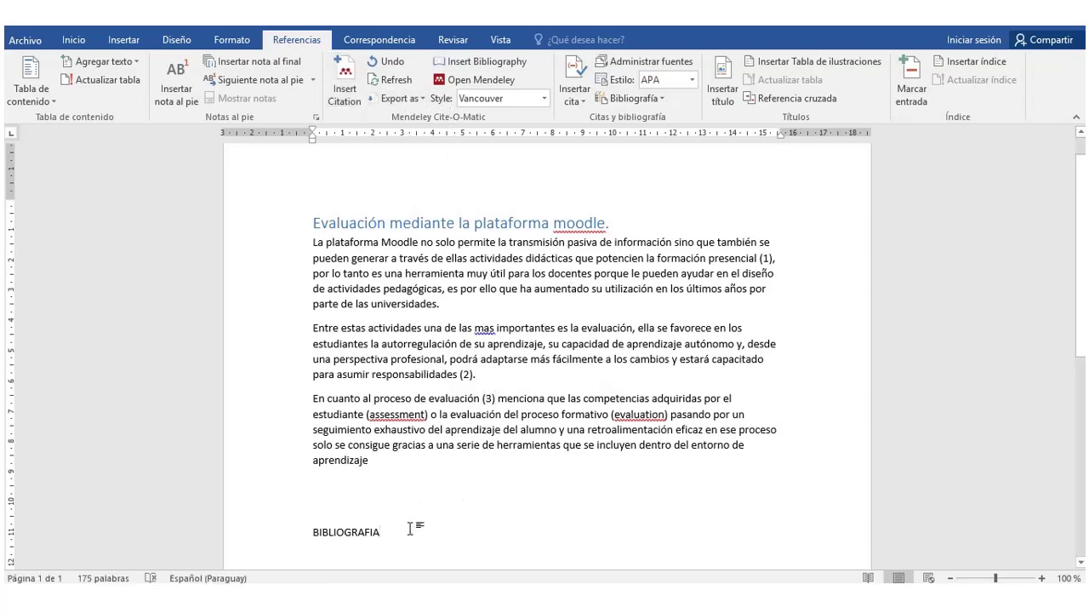
{"action": "key", "text": "Return"}
{"action": "left_click", "coordinate": [586, 105]}
{"action": "left_click", "coordinate": [586, 105]}
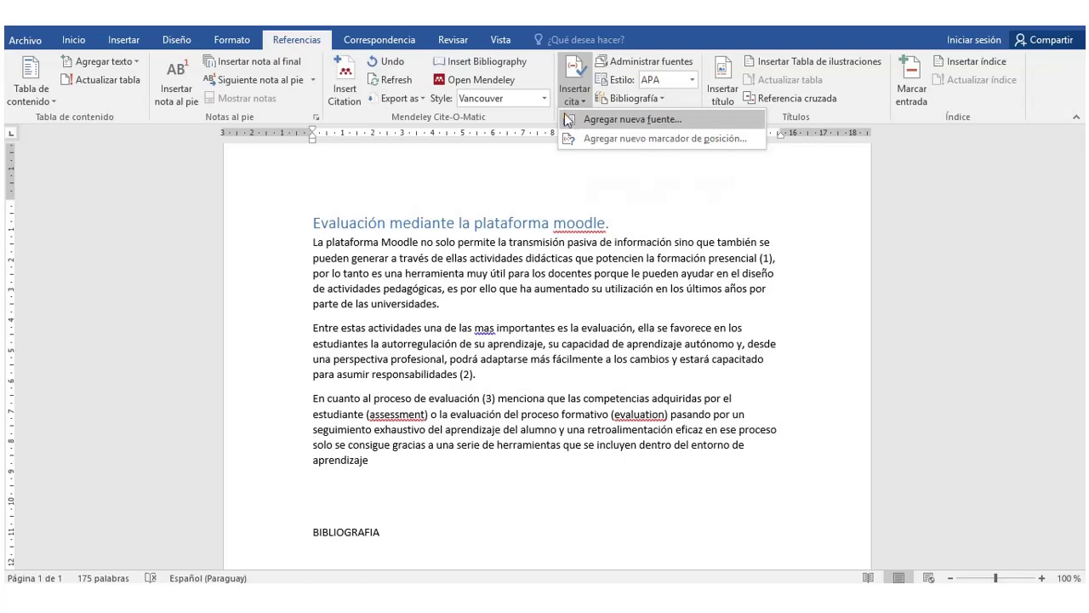
{"action": "left_click", "coordinate": [514, 61]}
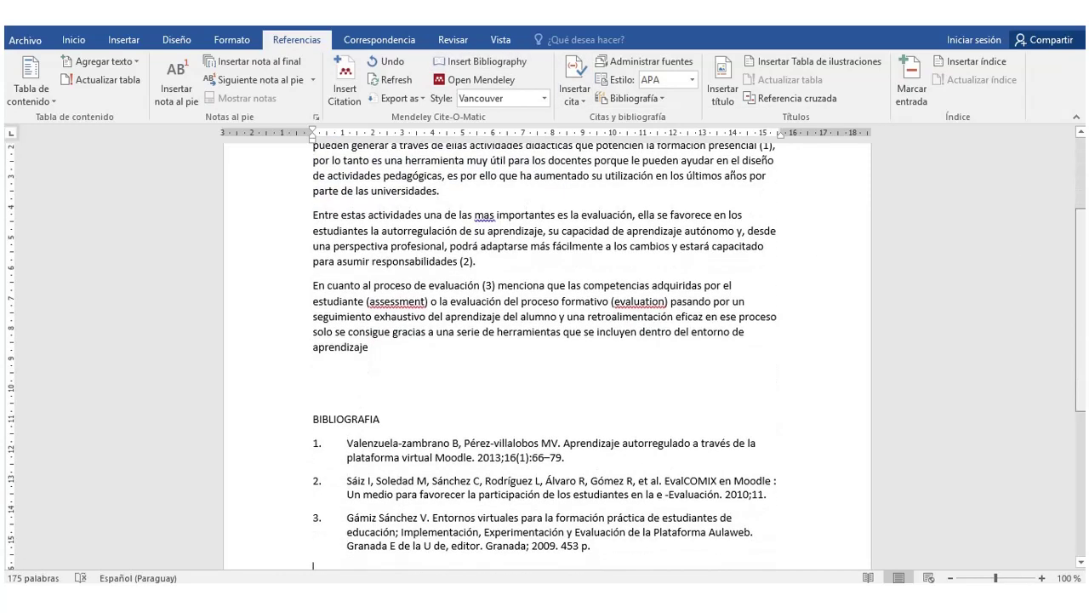
{"action": "scroll", "coordinate": [545, 358], "scroll_direction": "up", "scroll_amount": 1}
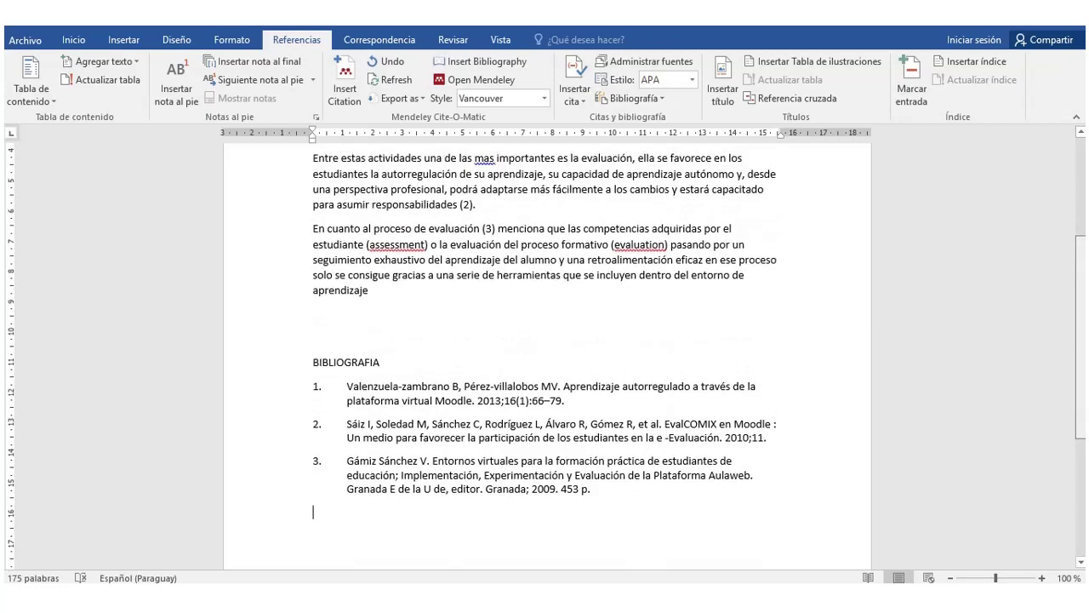
{"action": "scroll", "coordinate": [544, 357], "scroll_direction": "up", "scroll_amount": 1}
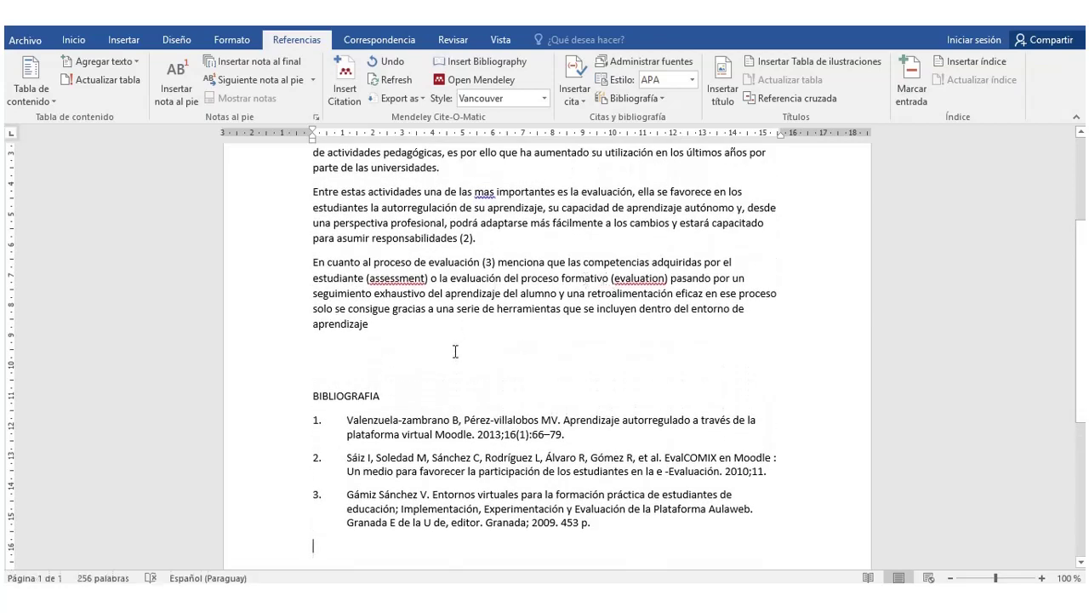